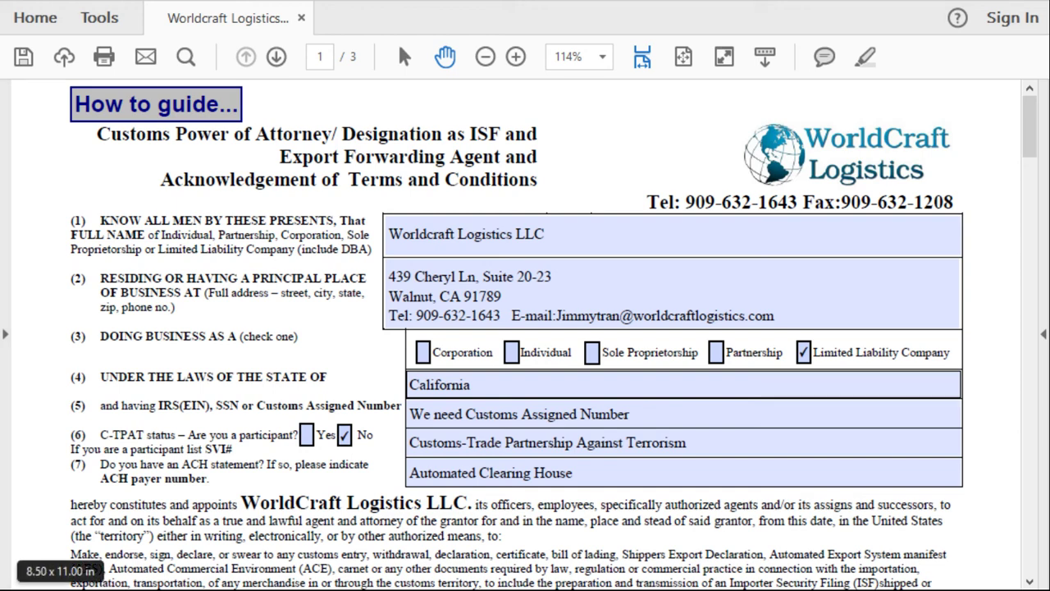
# Restore the company full name to Worldcraft Logistics LLC after trial edits
pyautogui.click(685, 443)
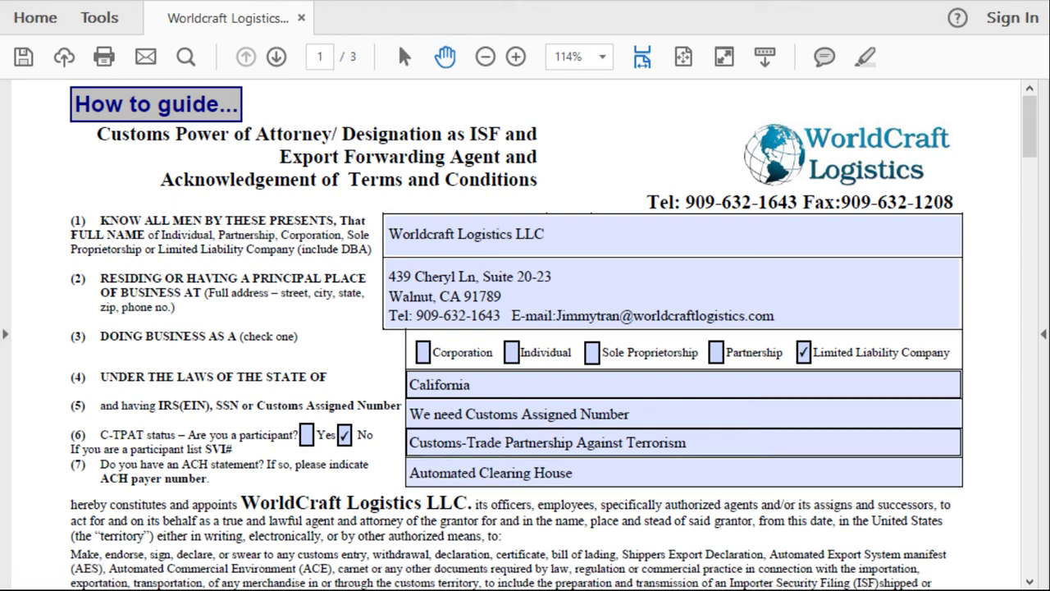
pyautogui.click(605, 239)
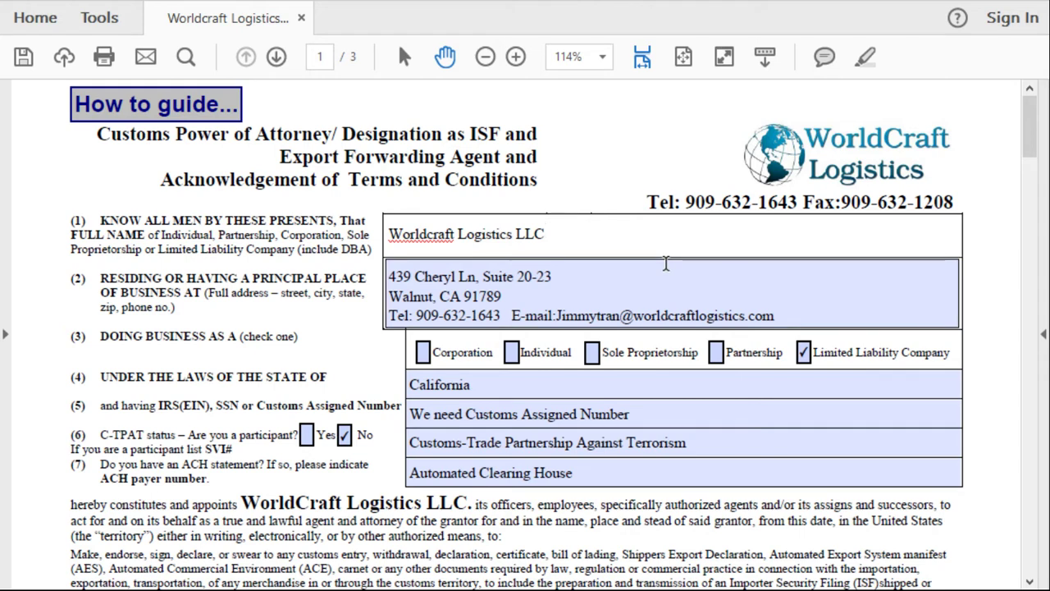
pyautogui.write('d')
pyautogui.write('ba ')
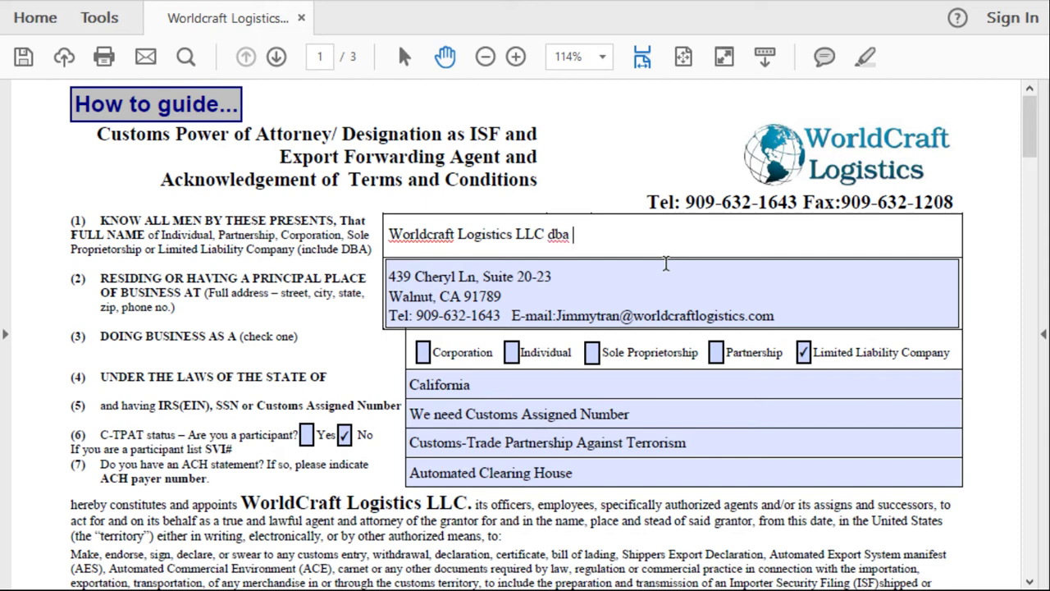
pyautogui.write('WCL')
pyautogui.press('BackSpace')
pyautogui.press('BackSpace')
pyautogui.press('BackSpace')
pyautogui.write('BoA')
pyautogui.press('BackSpace')
pyautogui.press('BackSpace')
pyautogui.press('BackSpace')
pyautogui.press('BackSpace')
pyautogui.press('BackSpace')
pyautogui.press('BackSpace')
pyautogui.press('BackSpace')
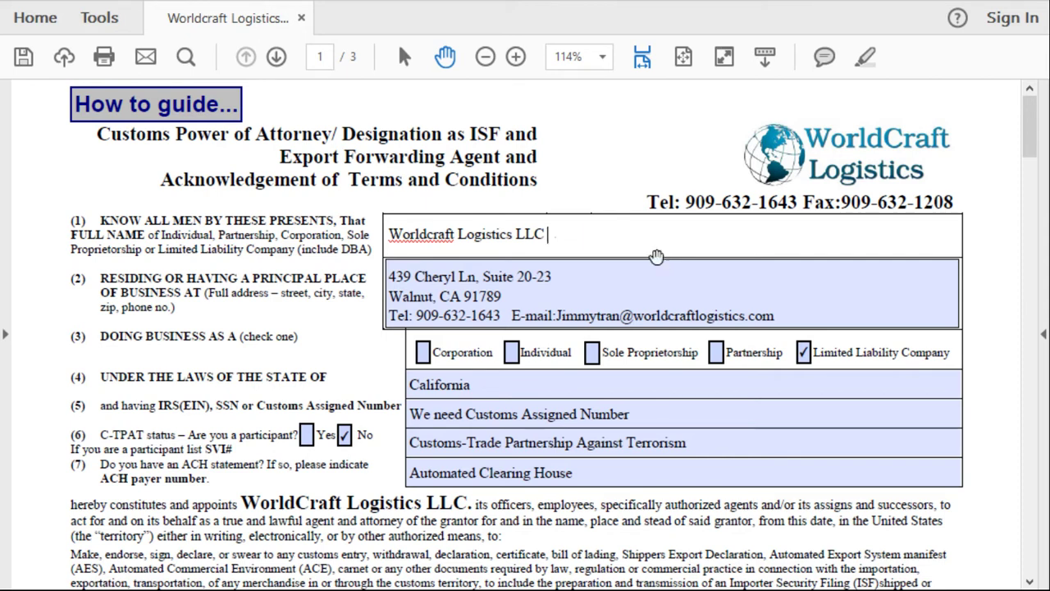
pyautogui.hotkey('shift', 'Left')
pyautogui.hotkey('shift', 'Left')
pyautogui.hotkey('shift', 'Left')
pyautogui.hotkey('shift', 'Left')
pyautogui.hotkey('shift', 'Left')
pyautogui.hotkey('shift', 'Left')
pyautogui.hotkey('shift', 'Left')
pyautogui.hotkey('shift', 'Left')
pyautogui.hotkey('shift', 'Left')
pyautogui.hotkey('shift', 'Left')
pyautogui.hotkey('shift', 'Left')
pyautogui.hotkey('shift', 'Left')
pyautogui.hotkey('shift', 'Left')
pyautogui.hotkey('shift', 'Left')
pyautogui.hotkey('shift', 'Left')
pyautogui.hotkey('shift', 'Left')
pyautogui.hotkey('shift', 'Left')
pyautogui.hotkey('shift', 'Left')
pyautogui.hotkey('shift', 'Left')
pyautogui.hotkey('shift', 'Left')
pyautogui.hotkey('ctrl', 'c')
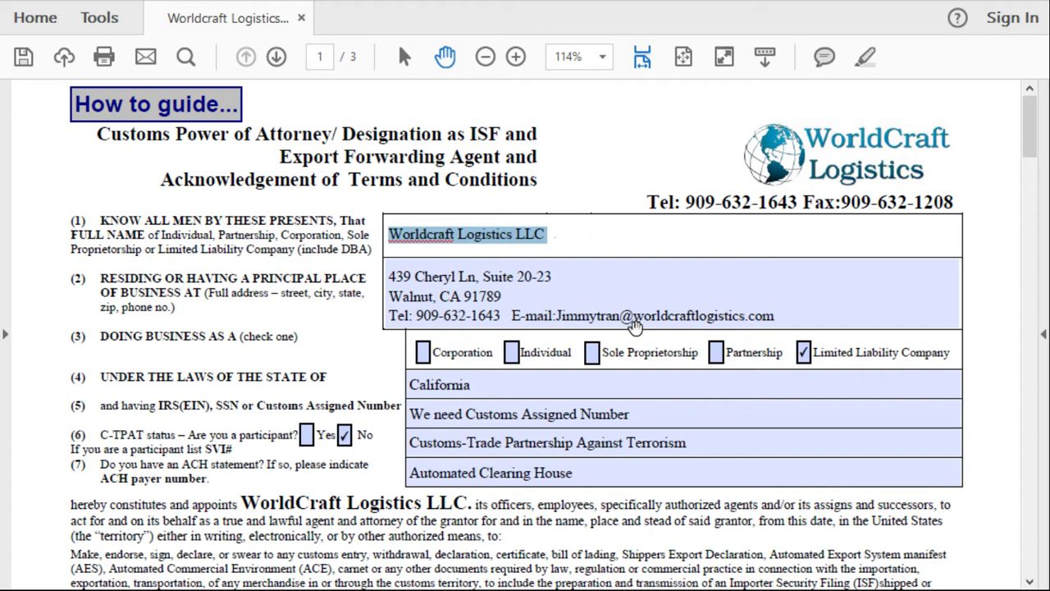
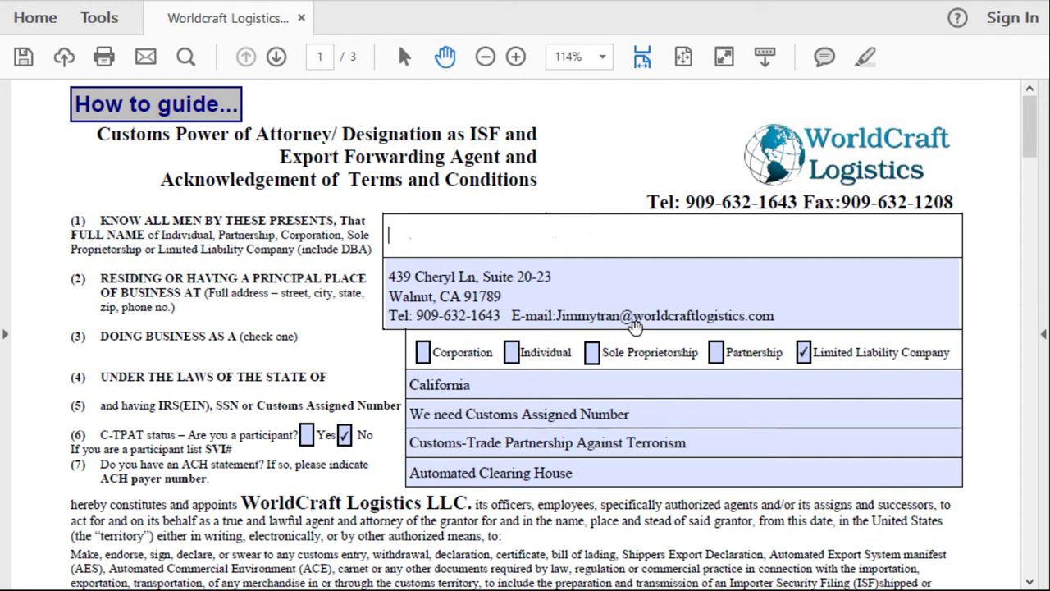
pyautogui.hotkey('ctrl', 'v')
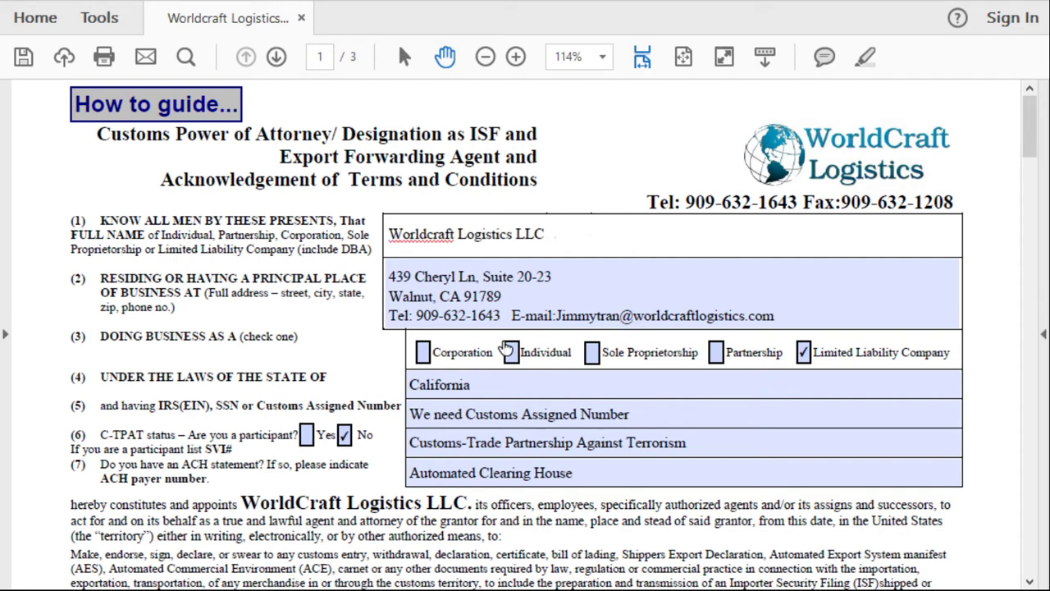
# Review the business address and tick Limited Liability Company as the business type
pyautogui.click(499, 289)
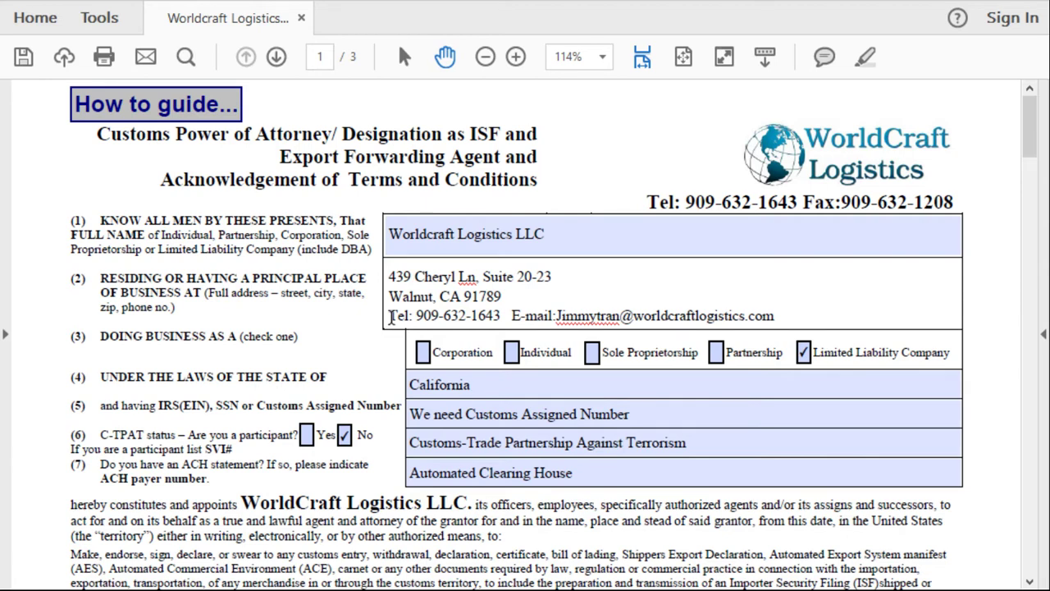
pyautogui.moveTo(794, 315); pyautogui.dragTo(383, 317)
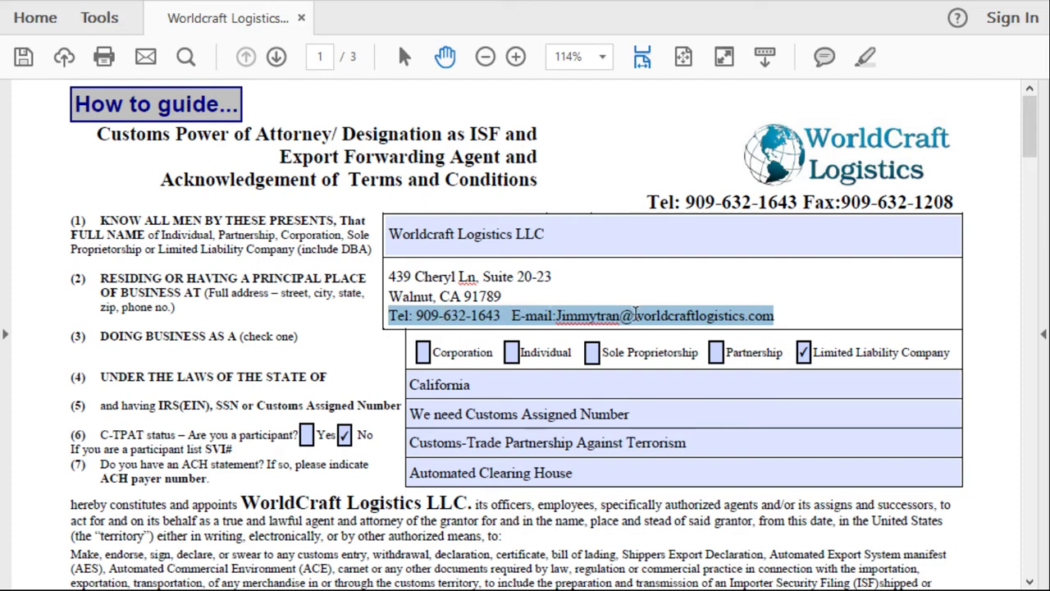
pyautogui.click(795, 316)
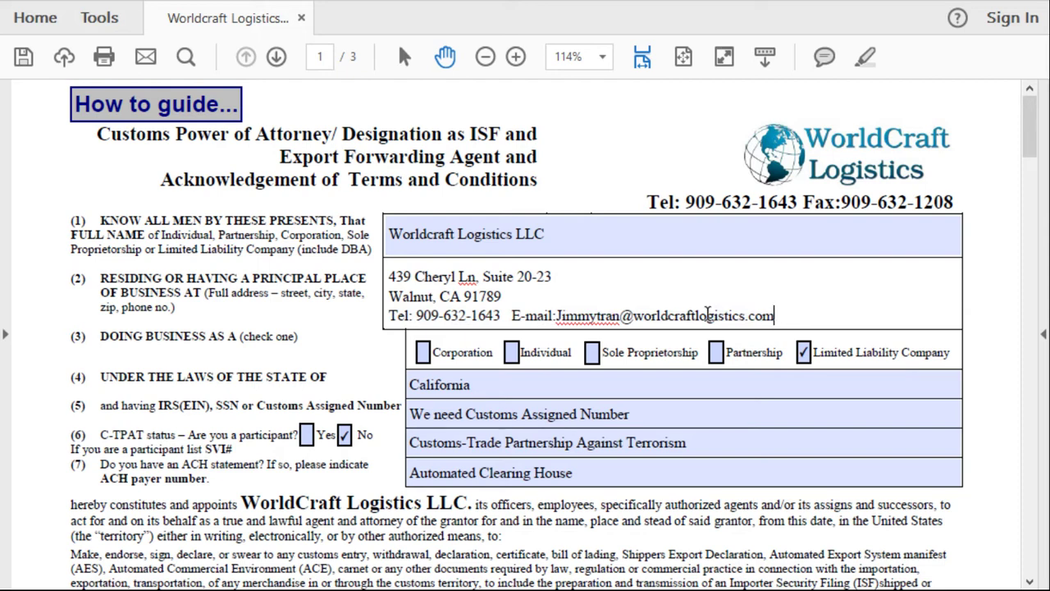
pyautogui.click(424, 362)
pyautogui.click(424, 359)
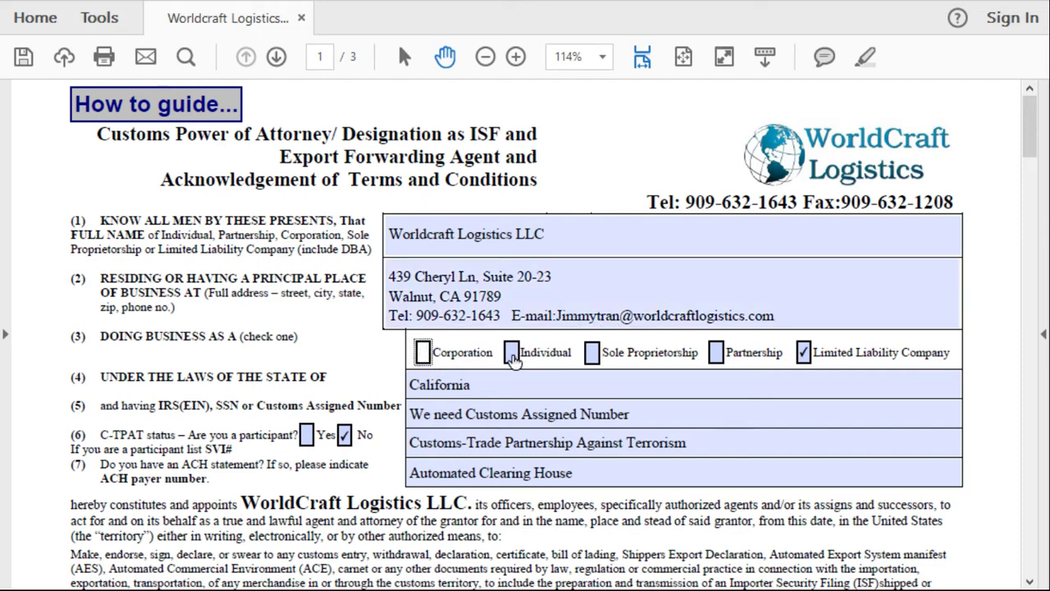
pyautogui.click(512, 359)
pyautogui.click(519, 236)
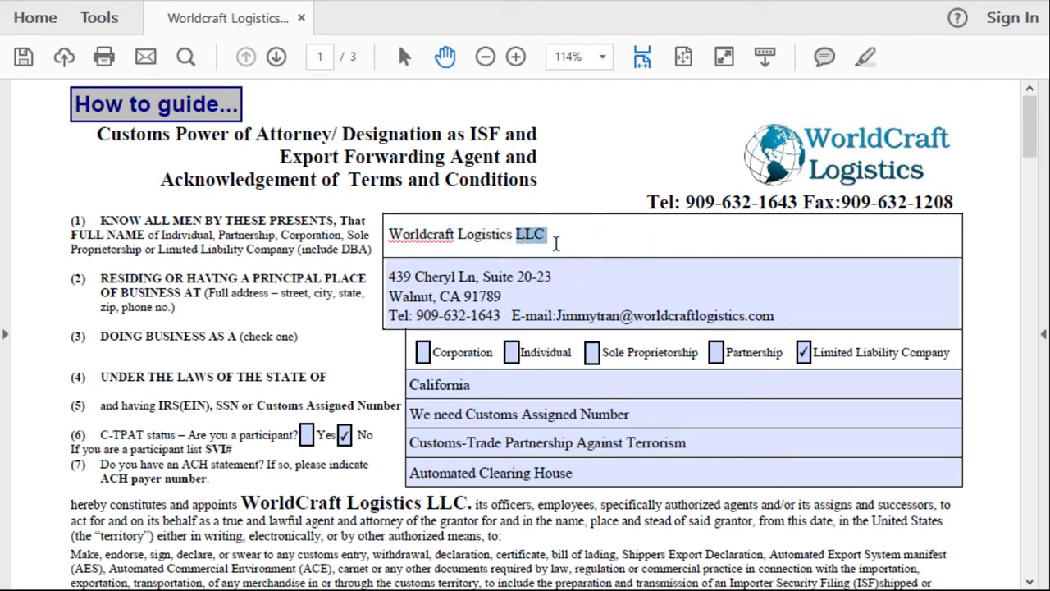
pyautogui.click(804, 357)
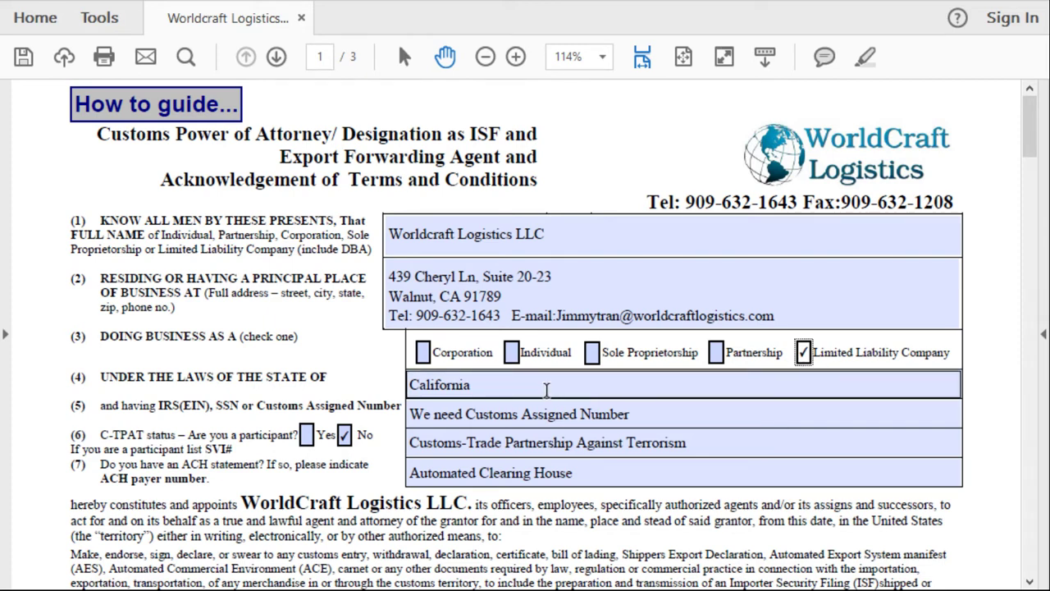
# Check the California state, Customs Assigned Number, C-TPAT No and Automated Clearing House fields
pyautogui.click(545, 386)
pyautogui.scroll(-1, 510, 418)
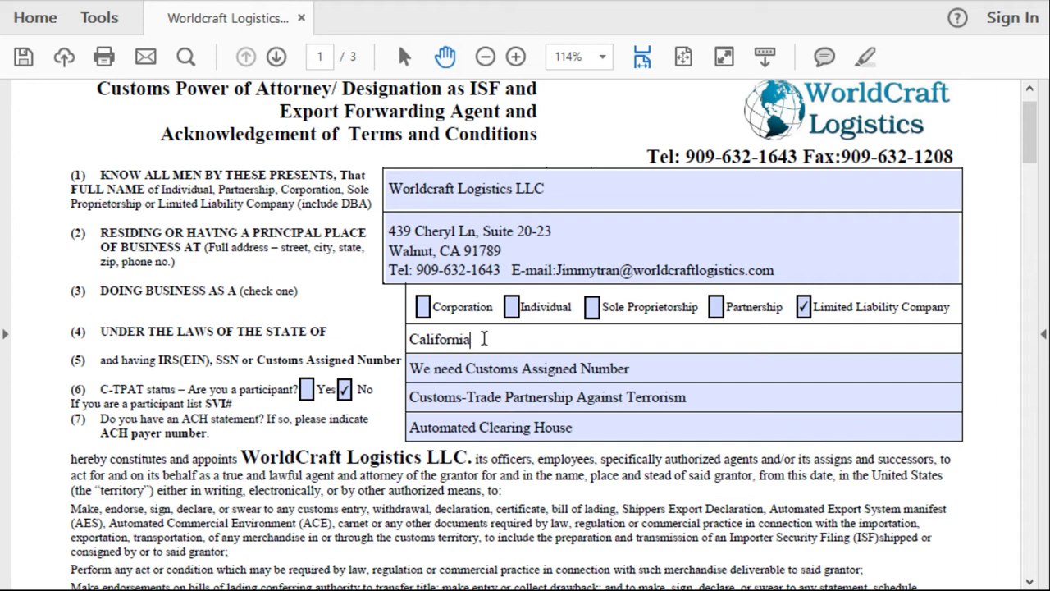
pyautogui.click(451, 368)
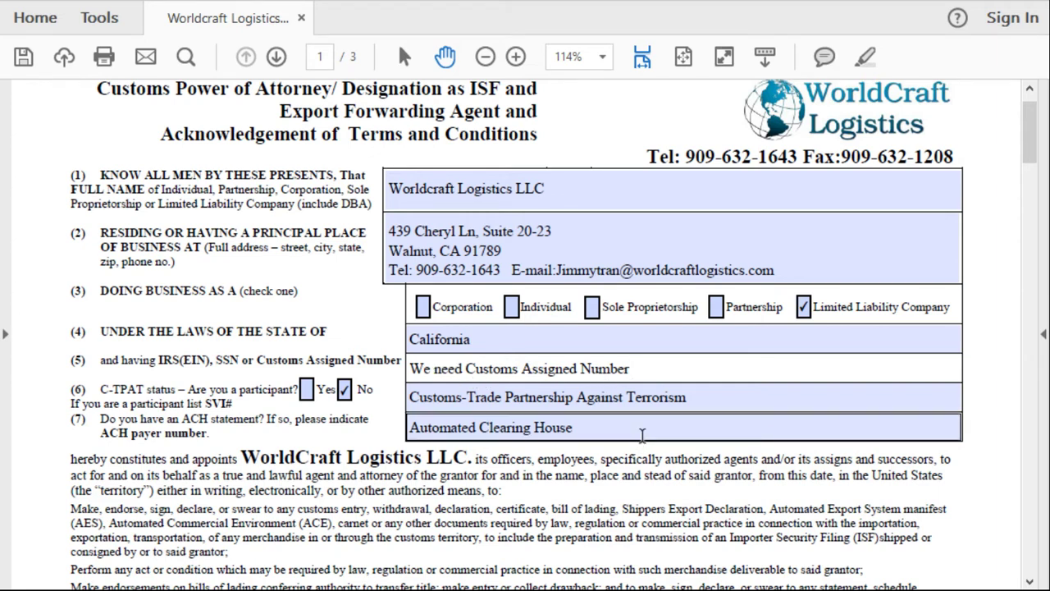
pyautogui.scroll(-1, 570, 447)
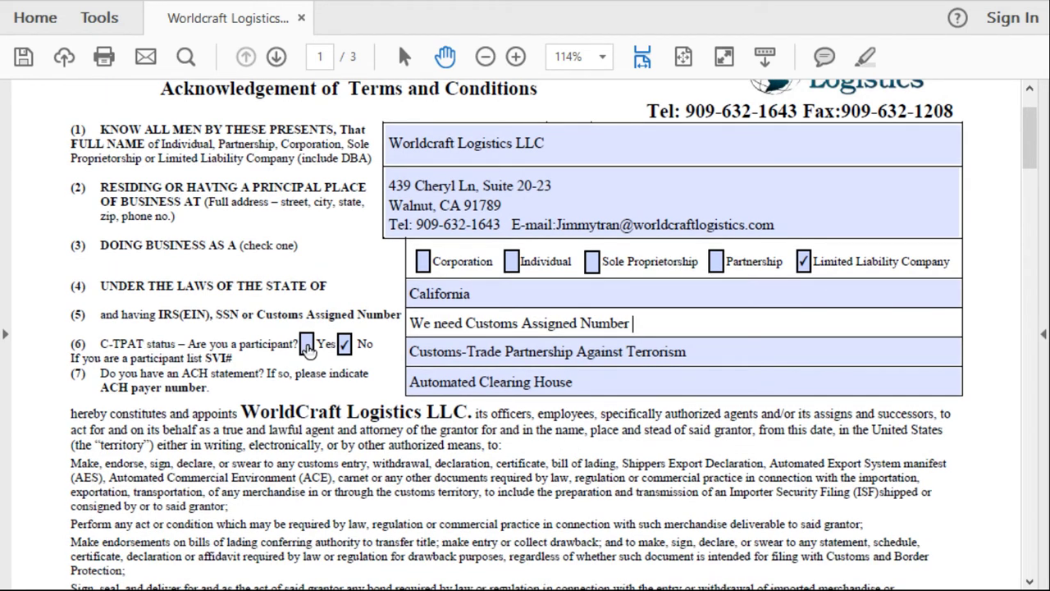
pyautogui.click(434, 359)
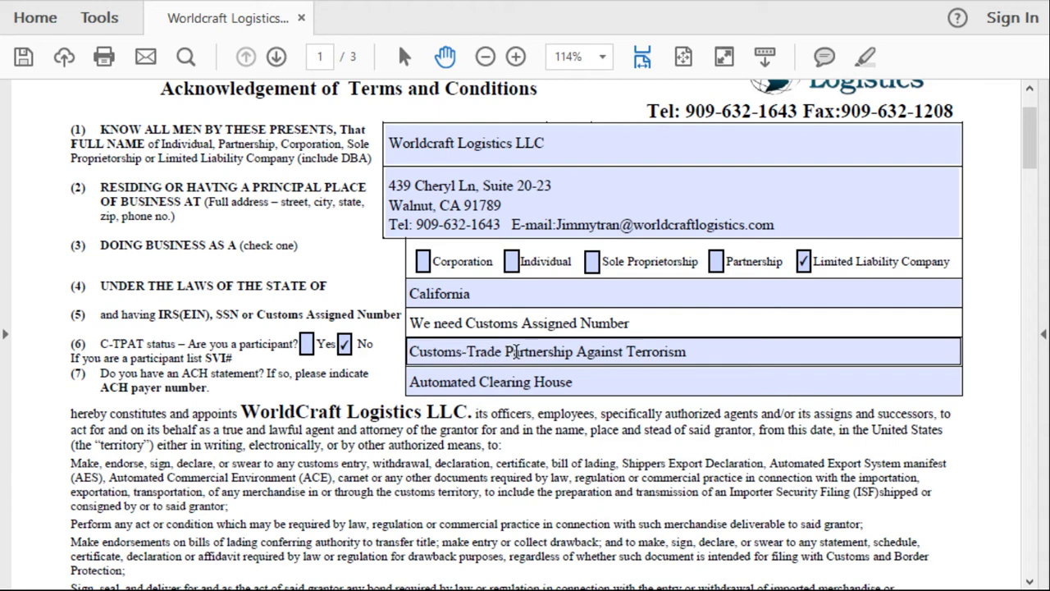
pyautogui.click(719, 352)
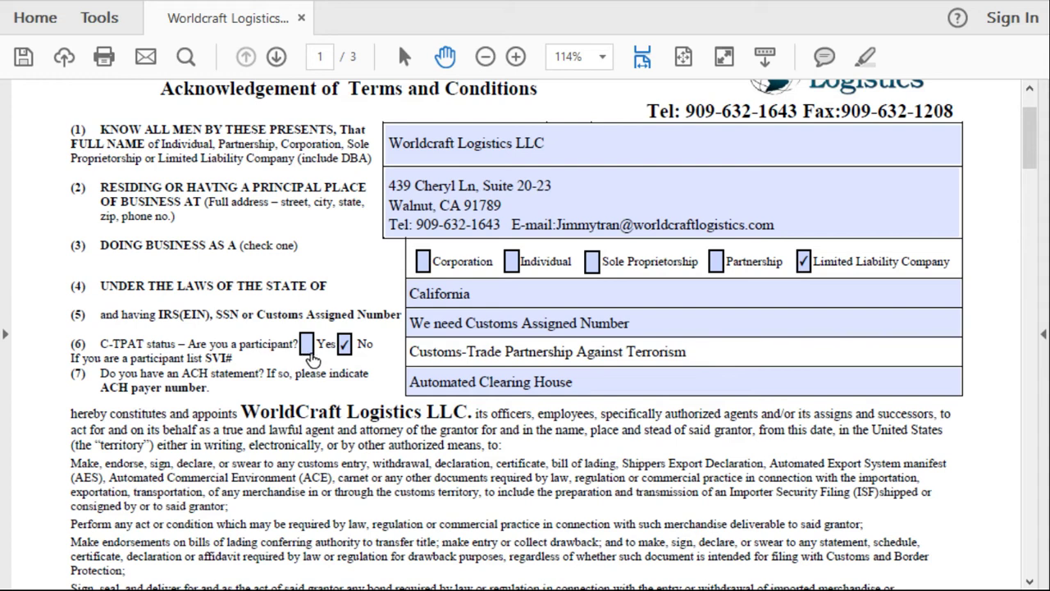
pyautogui.click(611, 384)
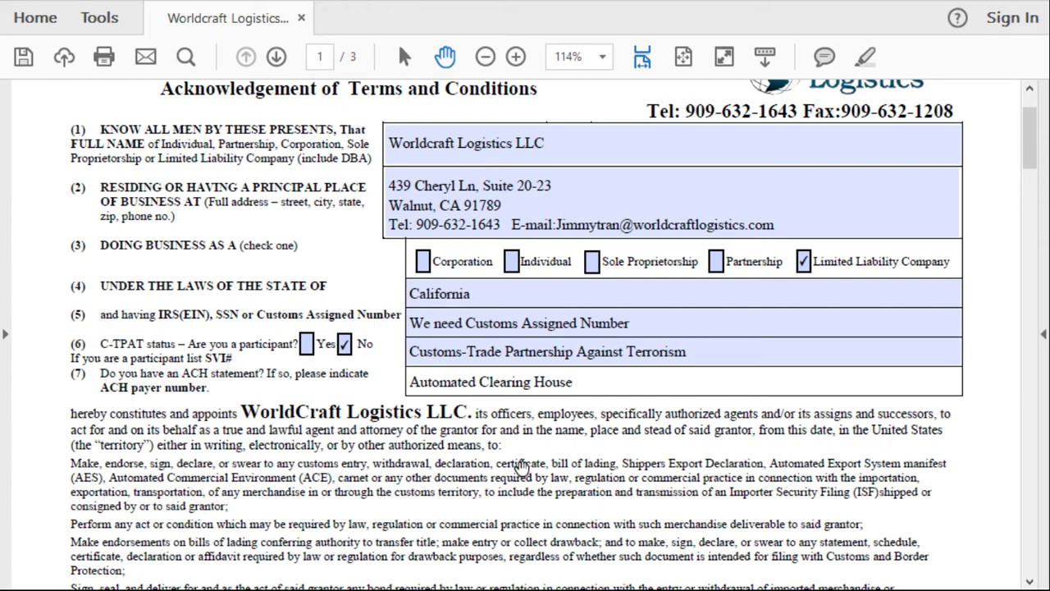
# Scroll to the signature block and select the company name Worldcraft Logistics LLC
pyautogui.scroll(-3, 631, 413)
pyautogui.scroll(-15, 632, 412)
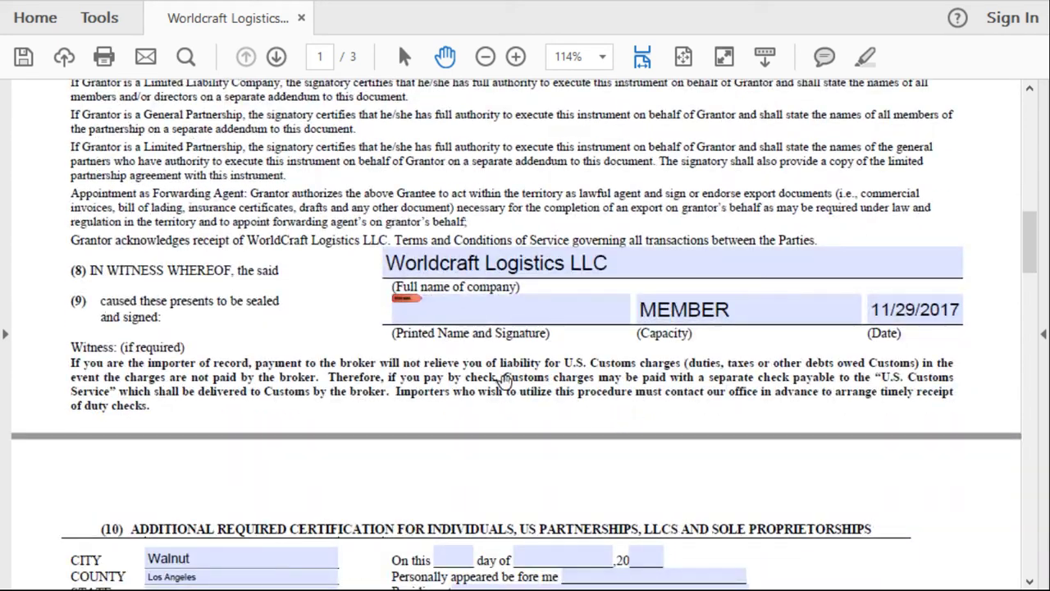
pyautogui.click(404, 261)
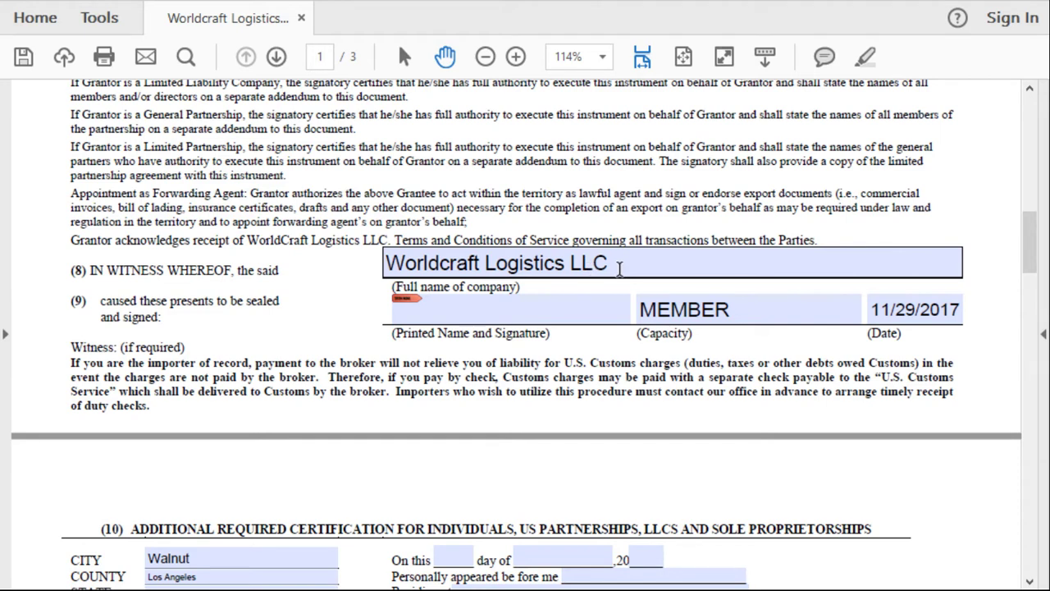
pyautogui.click(617, 264)
pyautogui.moveTo(617, 264); pyautogui.dragTo(384, 263)
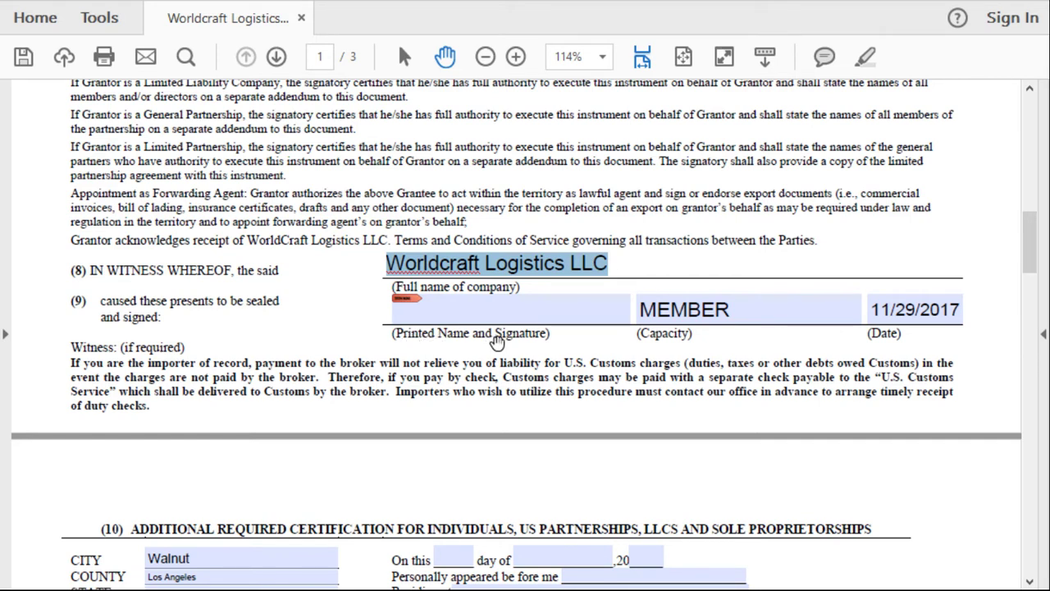
# Set the Capacity field back to MEMBER after trying CEO
pyautogui.click(737, 311)
pyautogui.doubleClick(737, 311)
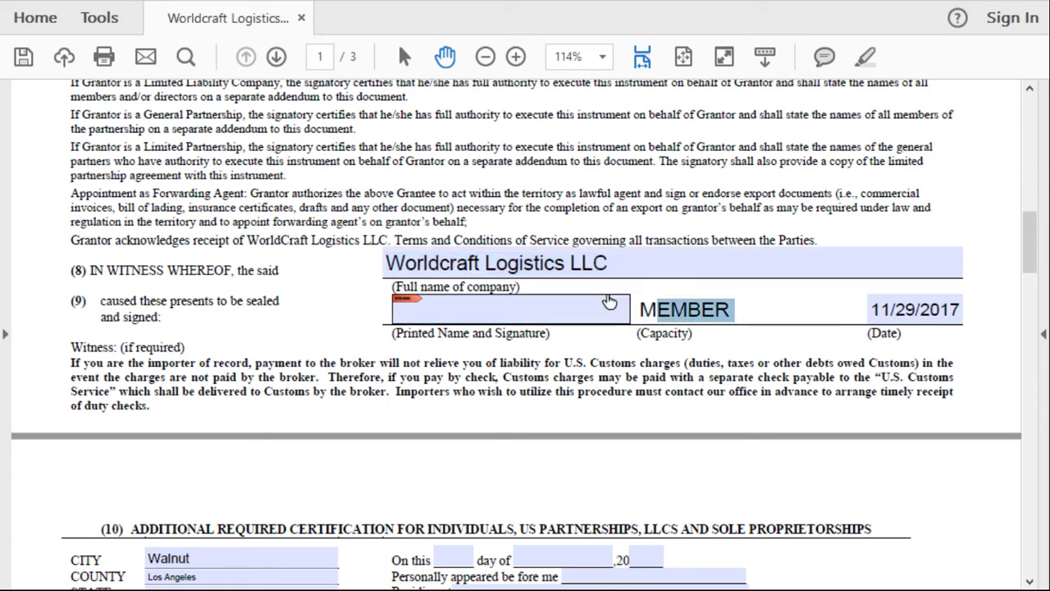
pyautogui.click(740, 310)
pyautogui.doubleClick(740, 310)
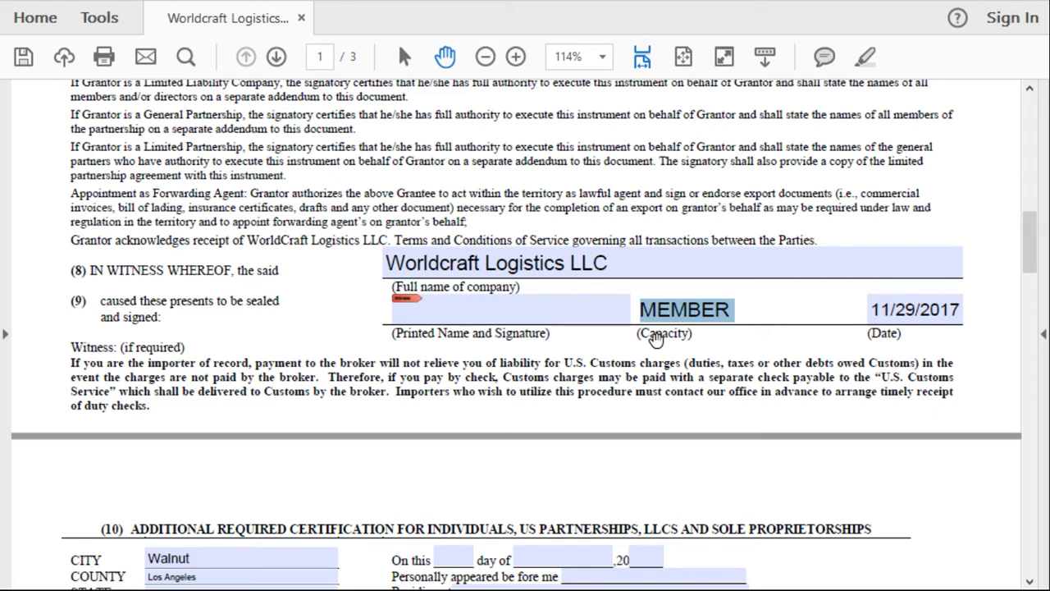
pyautogui.write('CEO')
pyautogui.press('BackSpace')
pyautogui.press('BackSpace')
pyautogui.press('BackSpace')
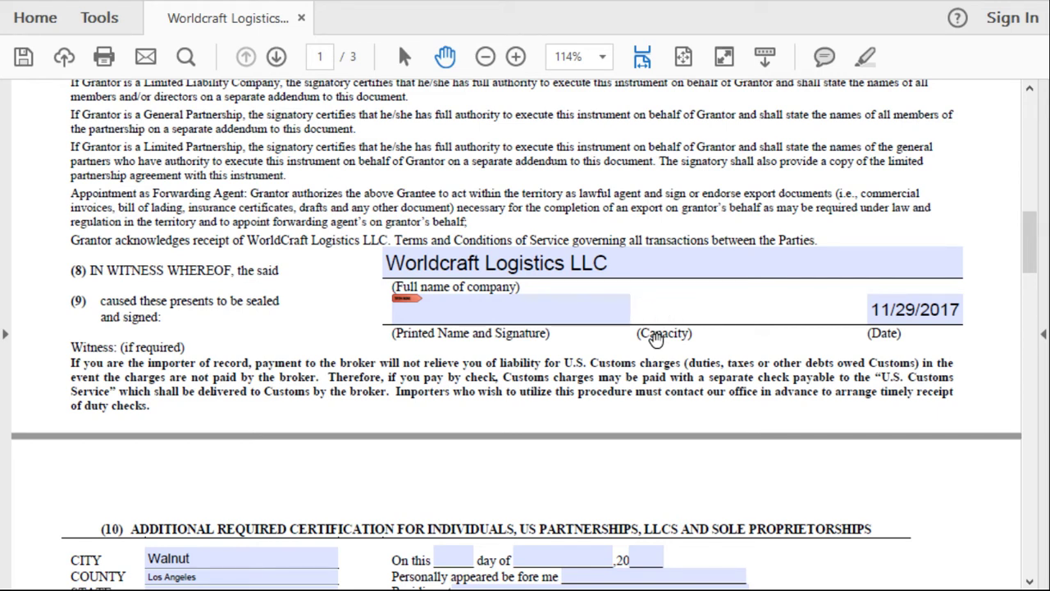
pyautogui.write('MEMBER')
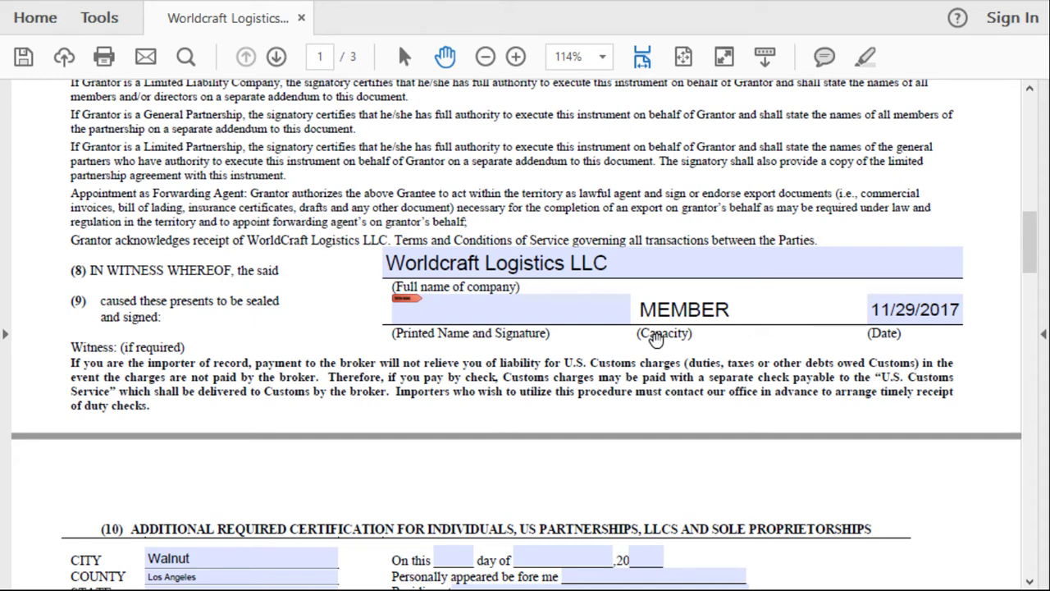
pyautogui.scroll(-2, 732, 355)
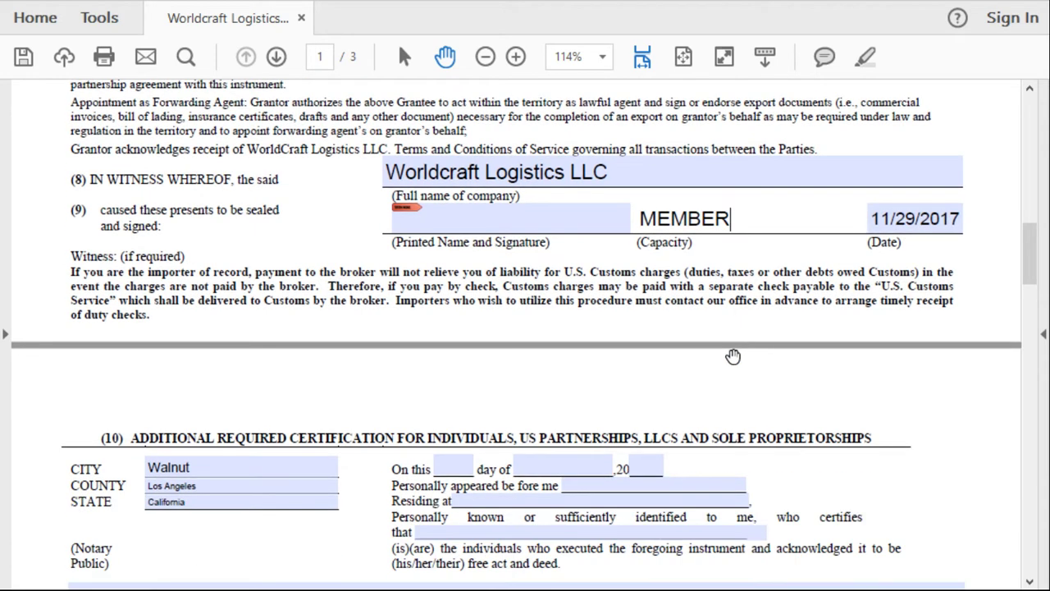
# Check section (10)'s City Walnut and State California fields and the notary public signature bar
pyautogui.scroll(-2, 733, 353)
pyautogui.scroll(-1, 733, 351)
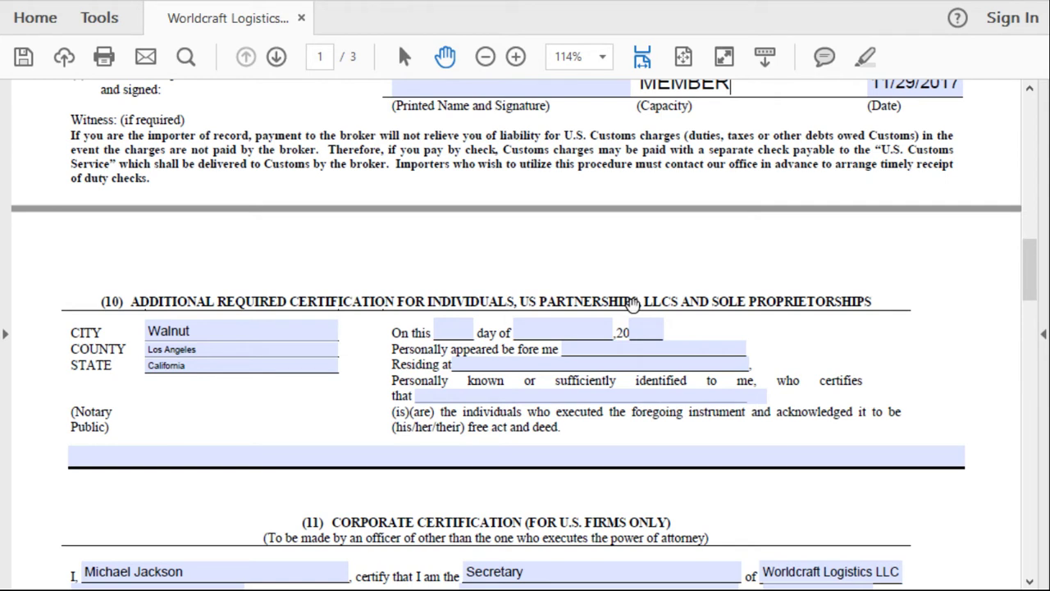
pyautogui.click(192, 336)
pyautogui.click(307, 361)
pyautogui.click(374, 457)
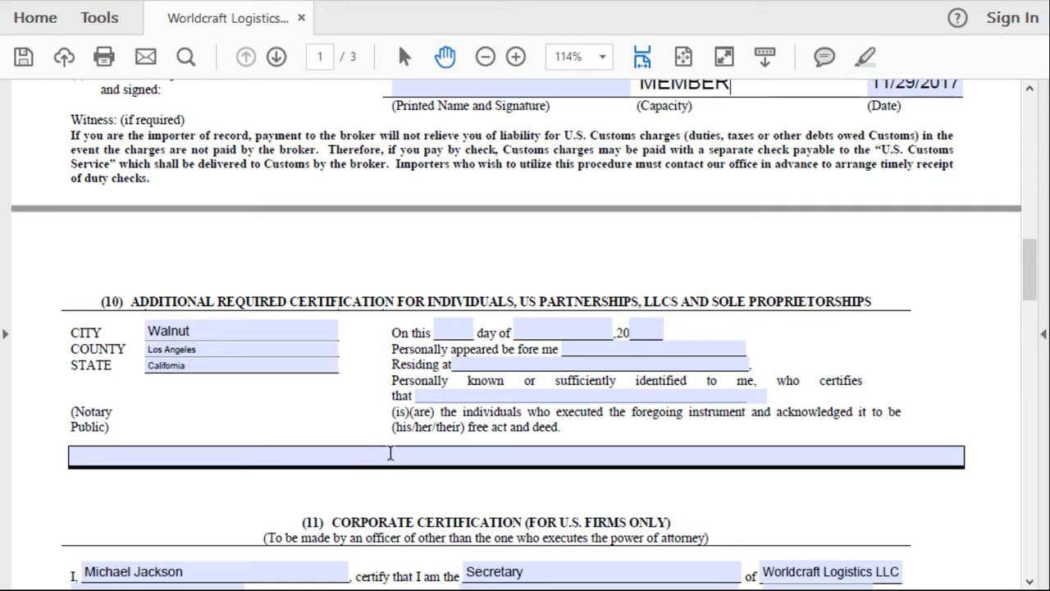
pyautogui.click(276, 334)
pyautogui.click(292, 369)
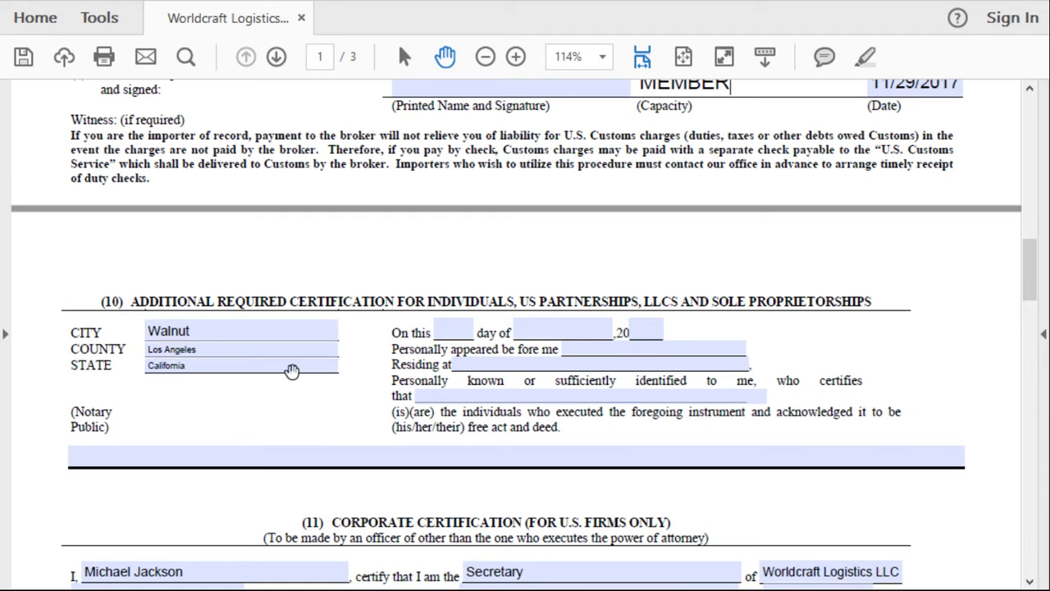
pyautogui.click(331, 451)
# Scroll to section (11) and return focus to the certifying officer's name field
pyautogui.scroll(-1, 279, 409)
pyautogui.scroll(-1, 278, 405)
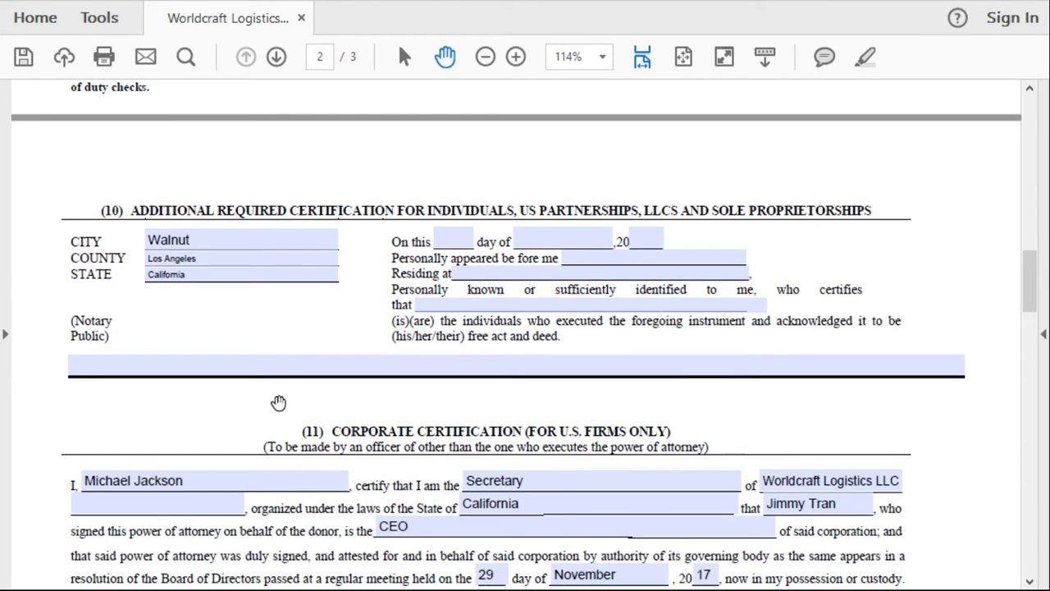
pyautogui.scroll(-4, 279, 402)
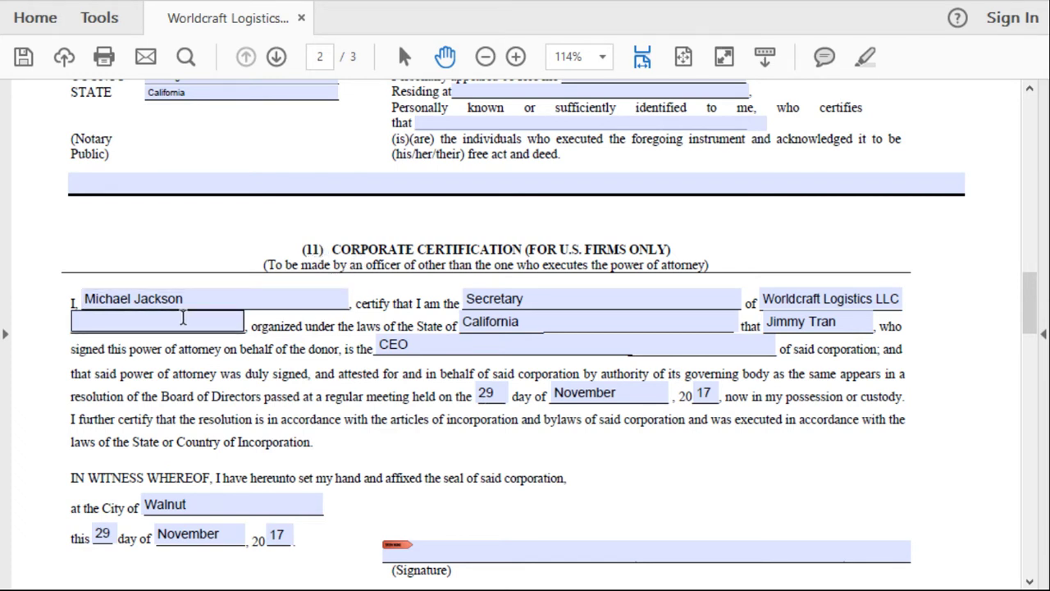
pyautogui.scroll(-1, 286, 332)
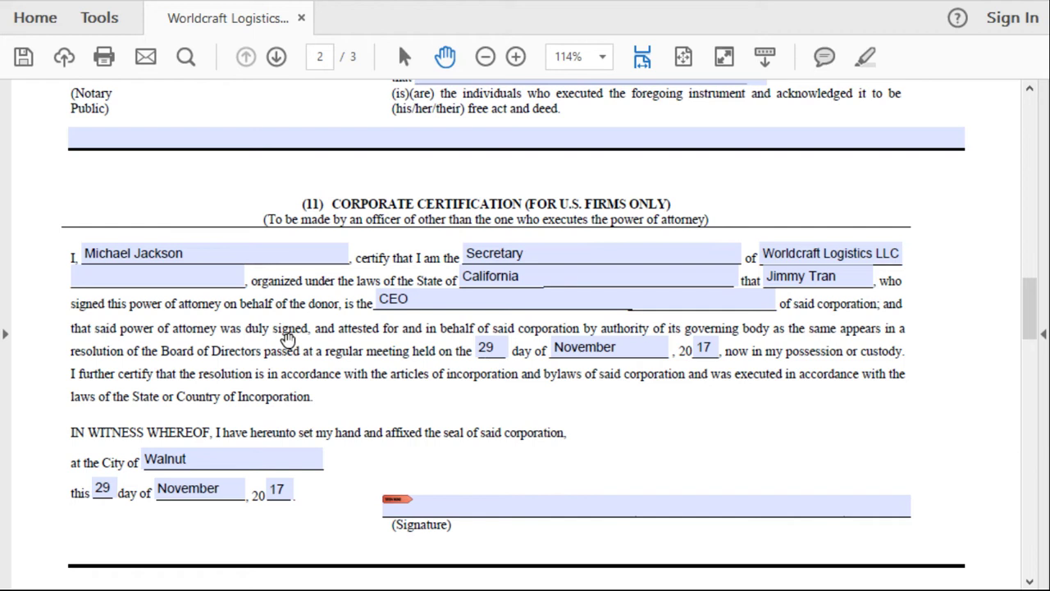
pyautogui.click(206, 256)
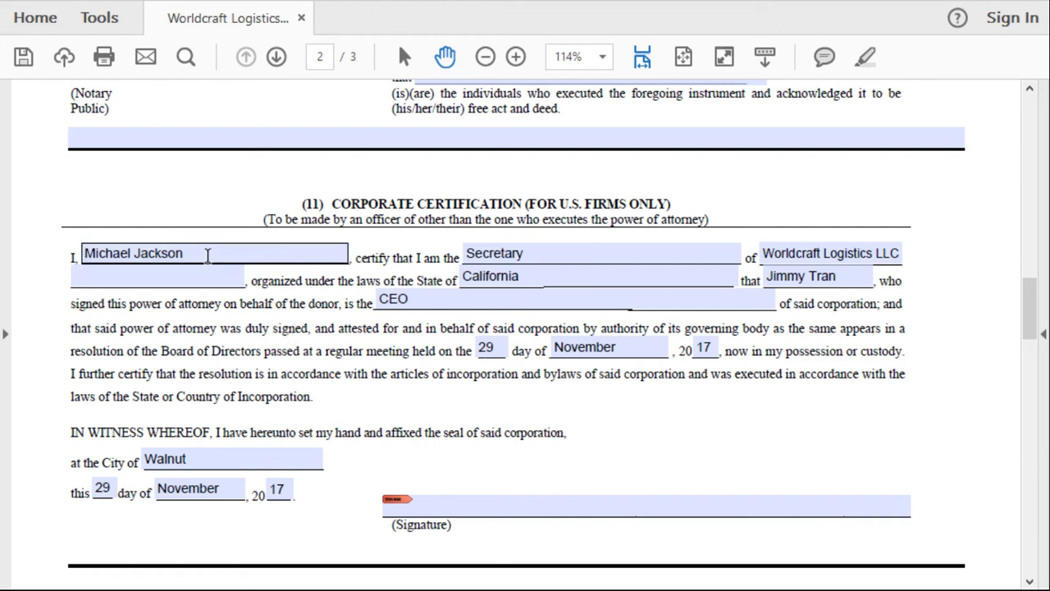
pyautogui.click(215, 284)
pyautogui.hotkey('shift', 'Tab')
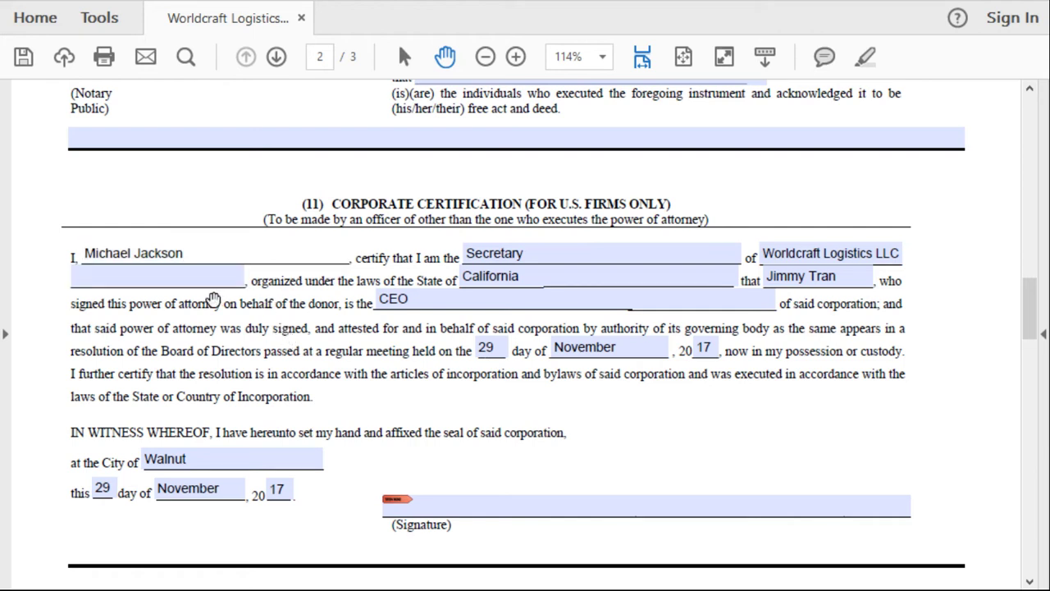
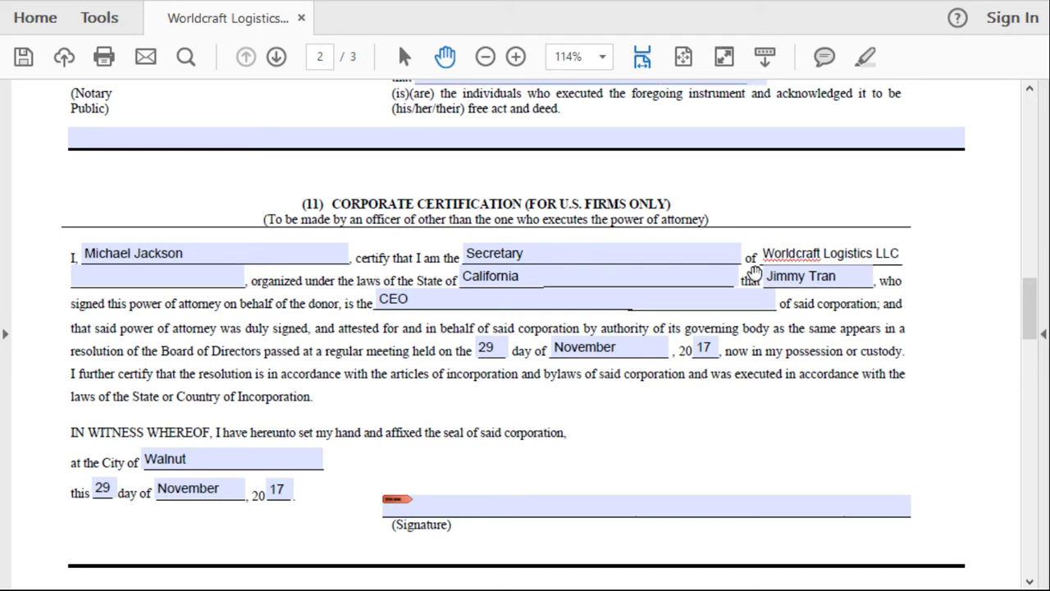
pyautogui.click(558, 274)
pyautogui.click(800, 279)
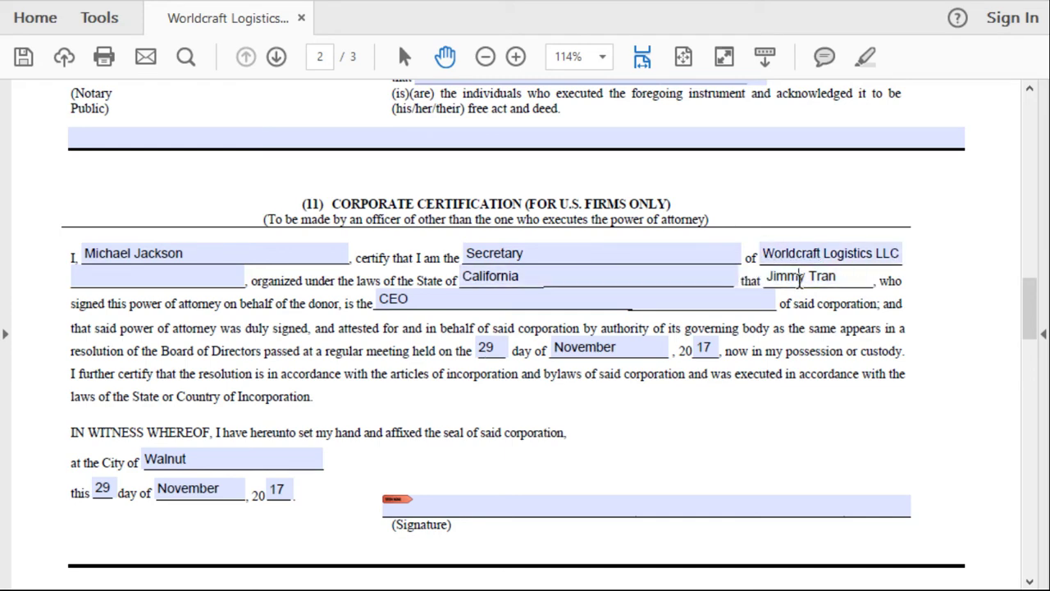
pyautogui.scroll(5, 793, 331)
pyautogui.scroll(4, 789, 335)
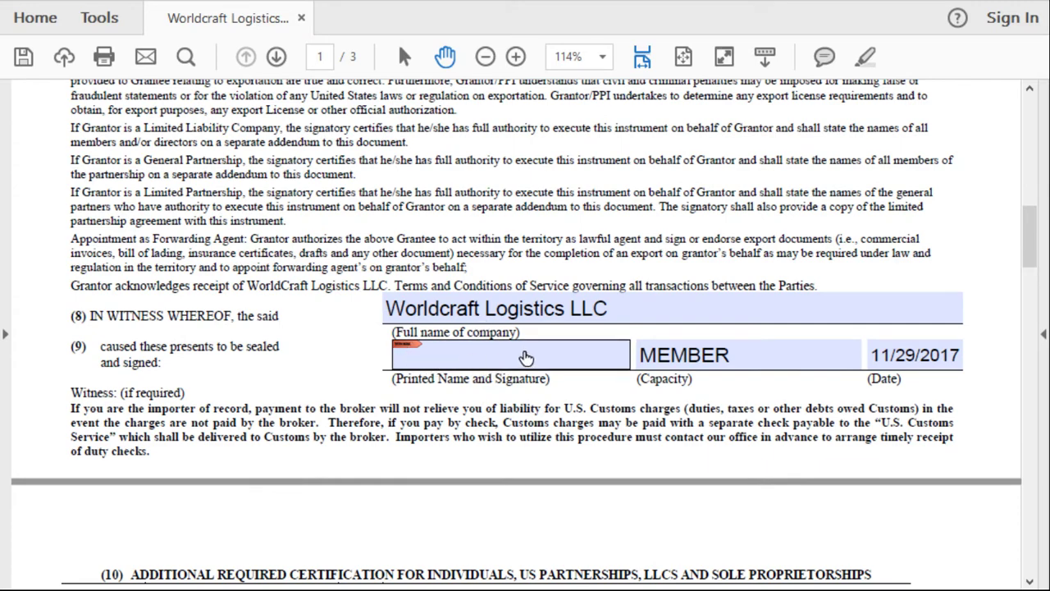
pyautogui.click(404, 366)
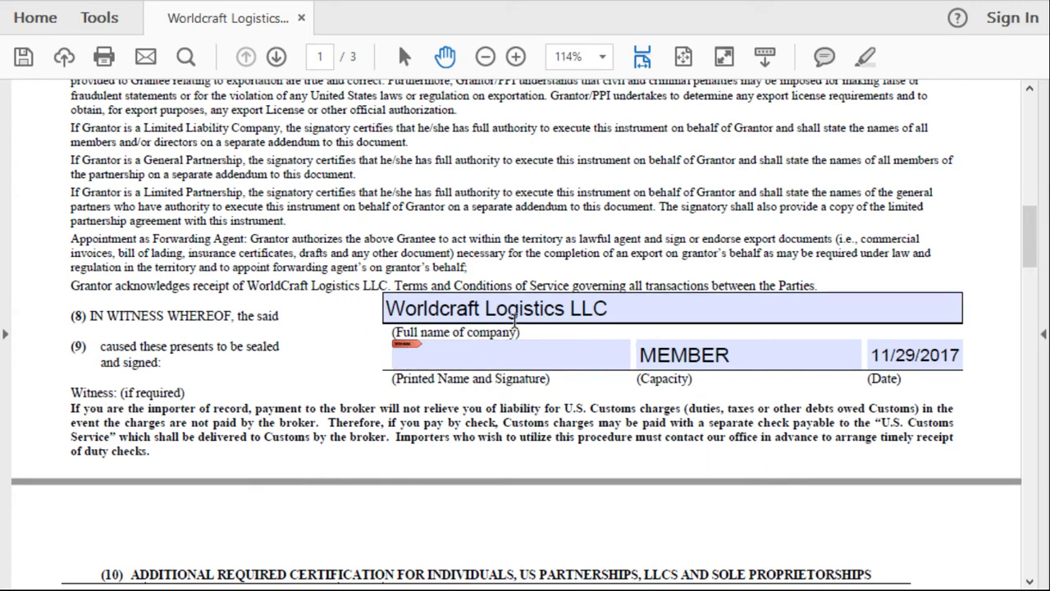
pyautogui.scroll(-8, 572, 365)
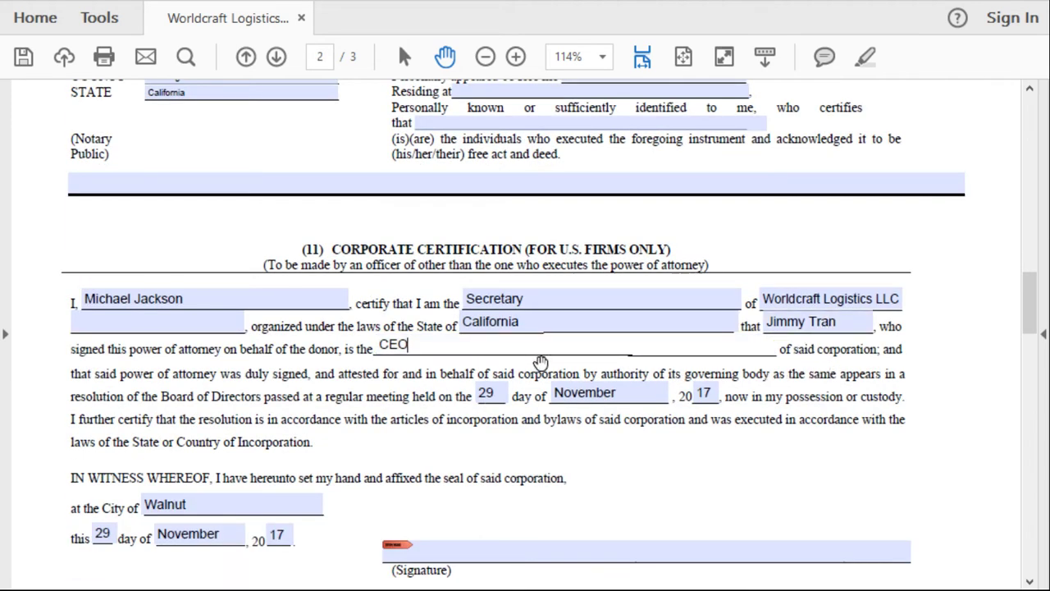
pyautogui.scroll(-2, 658, 412)
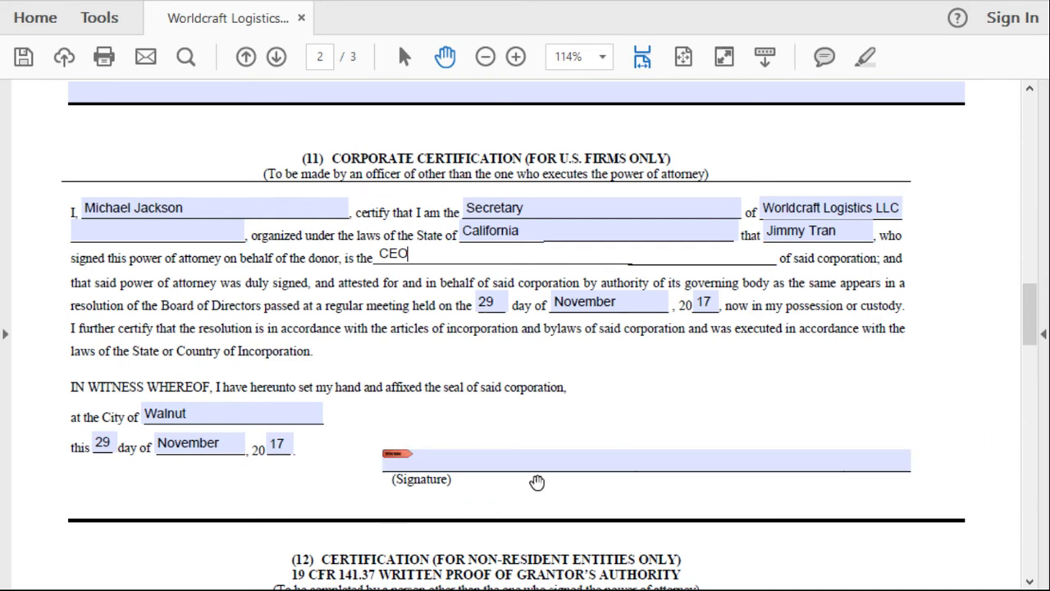
pyautogui.scroll(-4, 537, 481)
pyautogui.scroll(3, 553, 418)
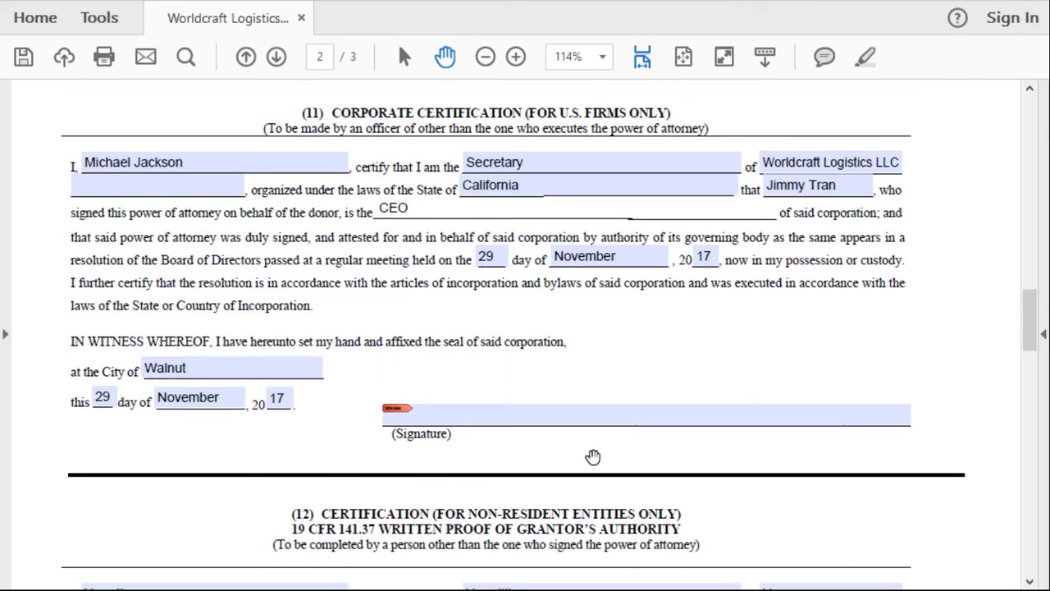
# In section 12's first field, replace 'time' with 'name - ' followed by the certifier's full name
pyautogui.scroll(-1, 591, 455)
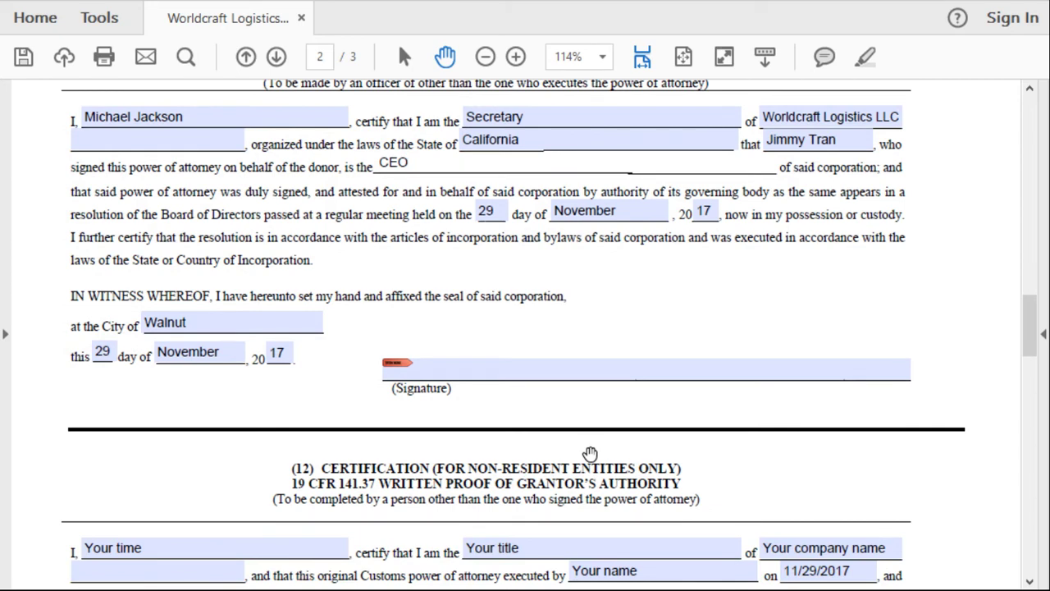
pyautogui.scroll(-2, 591, 454)
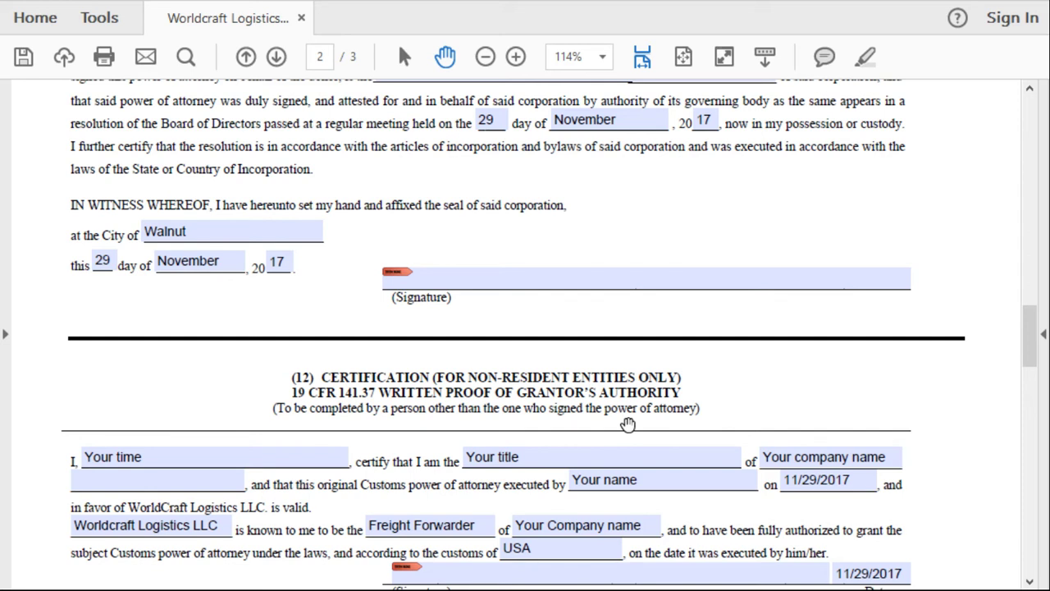
pyautogui.click(176, 458)
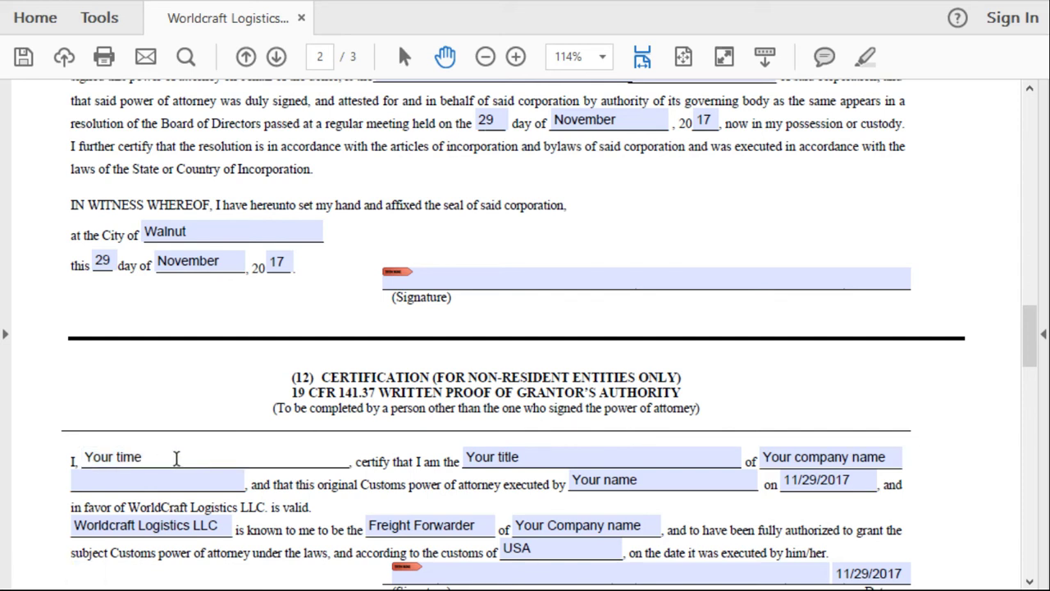
pyautogui.press('BackSpace')
pyautogui.press('BackSpace')
pyautogui.press('BackSpace')
pyautogui.press('BackSpace')
# Append ' - CEO' to the certifier's title field, correcting the 'COE' typo
pyautogui.click(557, 462)
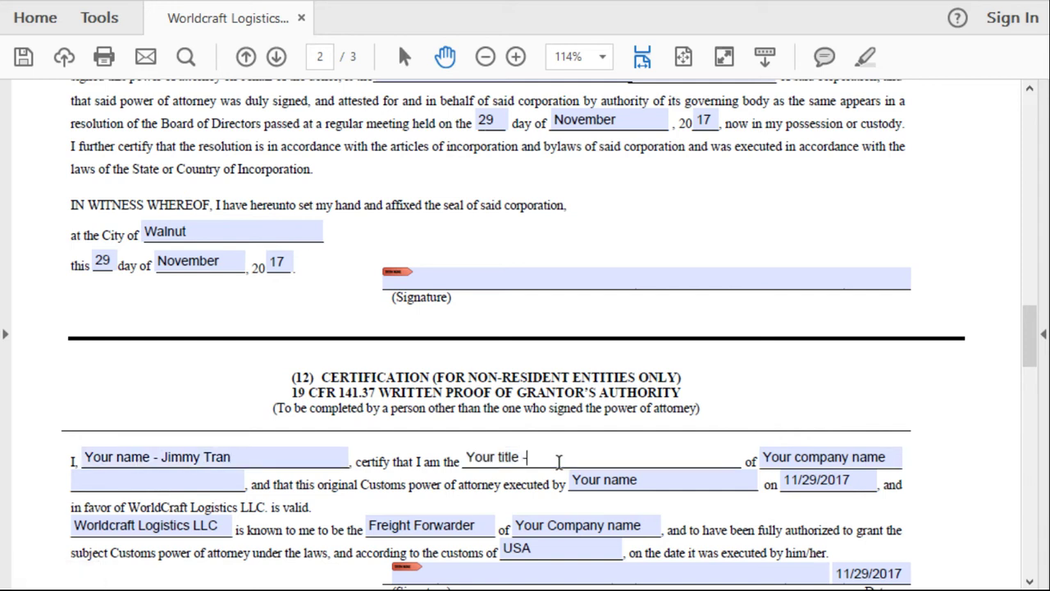
pyautogui.write('- COE')
pyautogui.press('BackSpace')
pyautogui.press('BackSpace')
pyautogui.write('EO')
# Select the placeholder text in the section 12 company name field
pyautogui.click(764, 457)
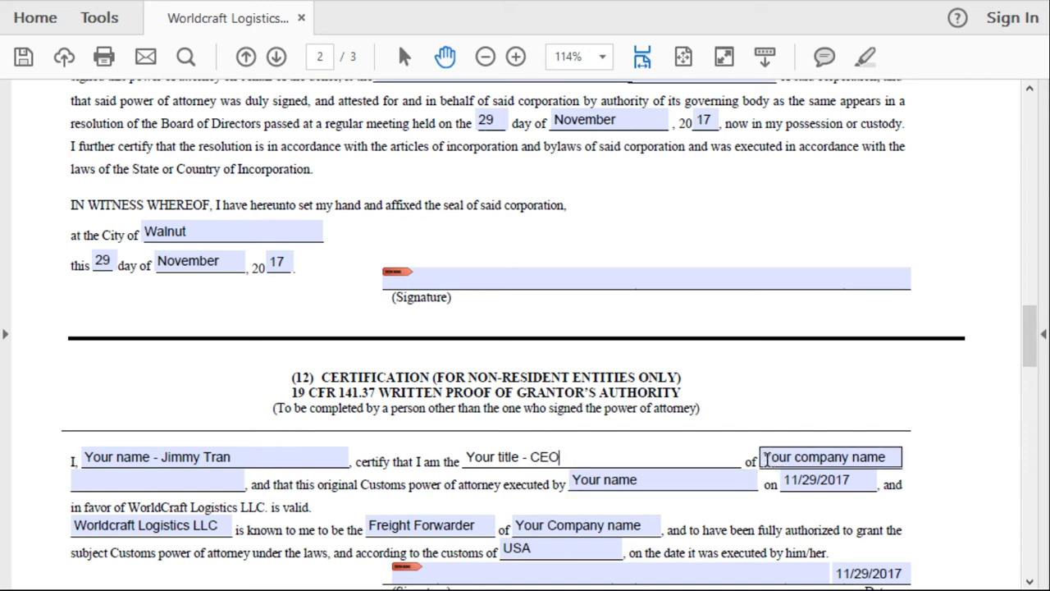
pyautogui.moveTo(764, 457); pyautogui.dragTo(890, 459)
pyautogui.click(889, 458)
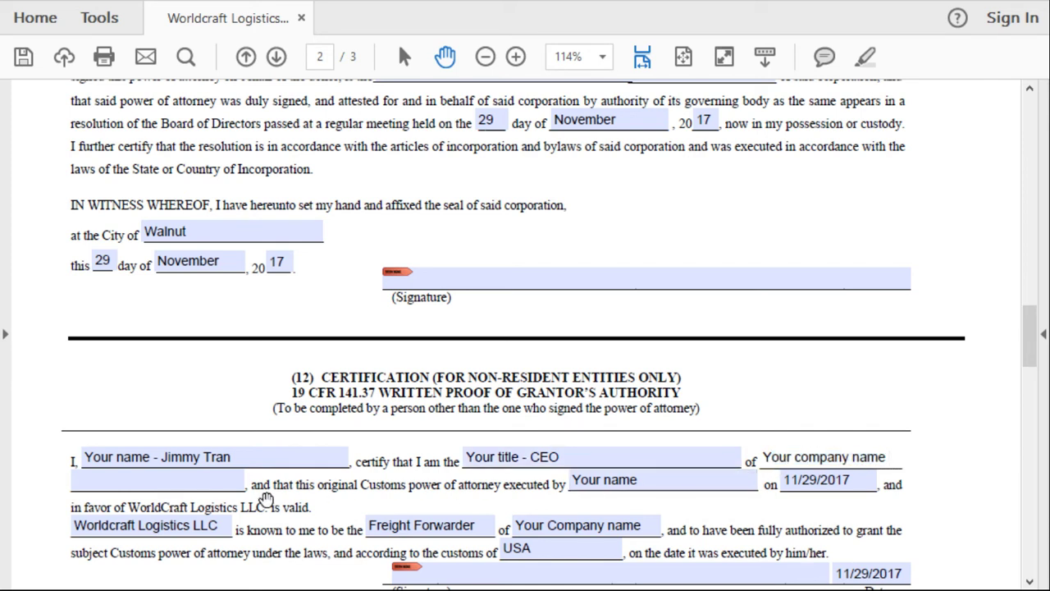
pyautogui.click(644, 482)
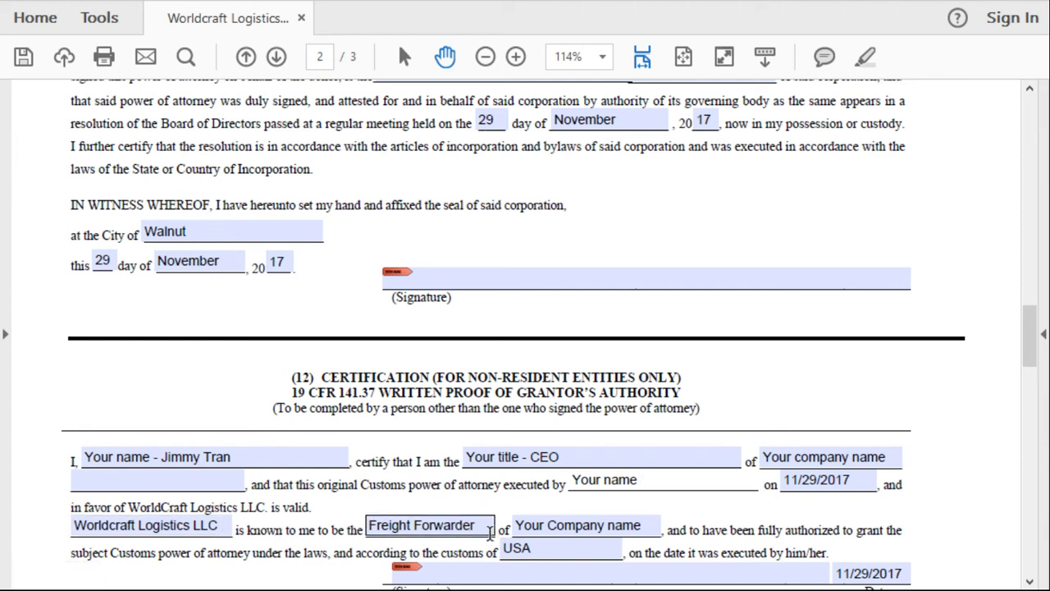
pyautogui.click(543, 530)
pyautogui.click(645, 529)
pyautogui.moveTo(647, 529); pyautogui.dragTo(513, 529)
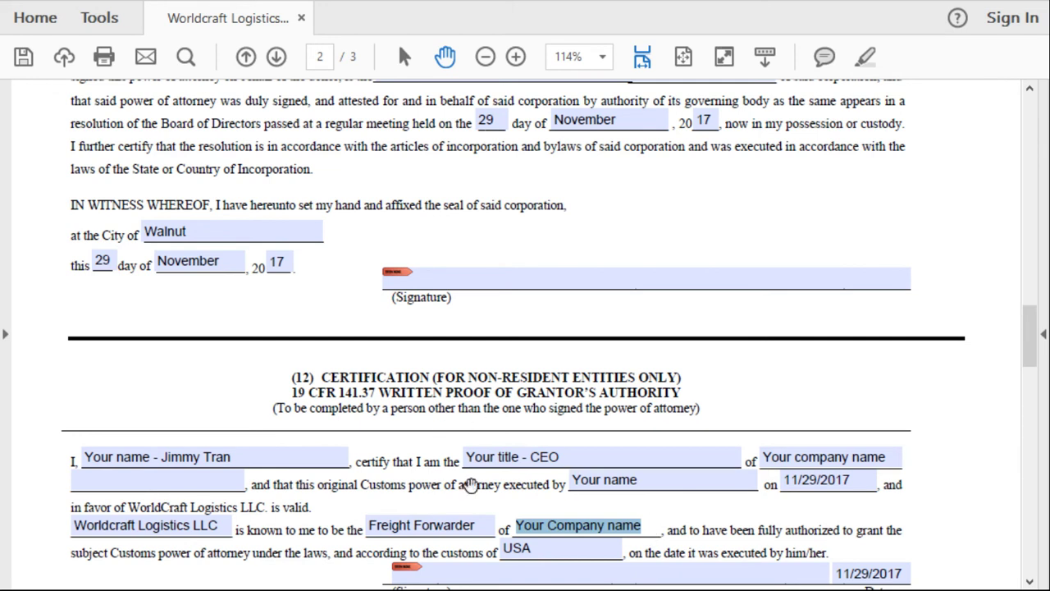
pyautogui.scroll(-2, 471, 486)
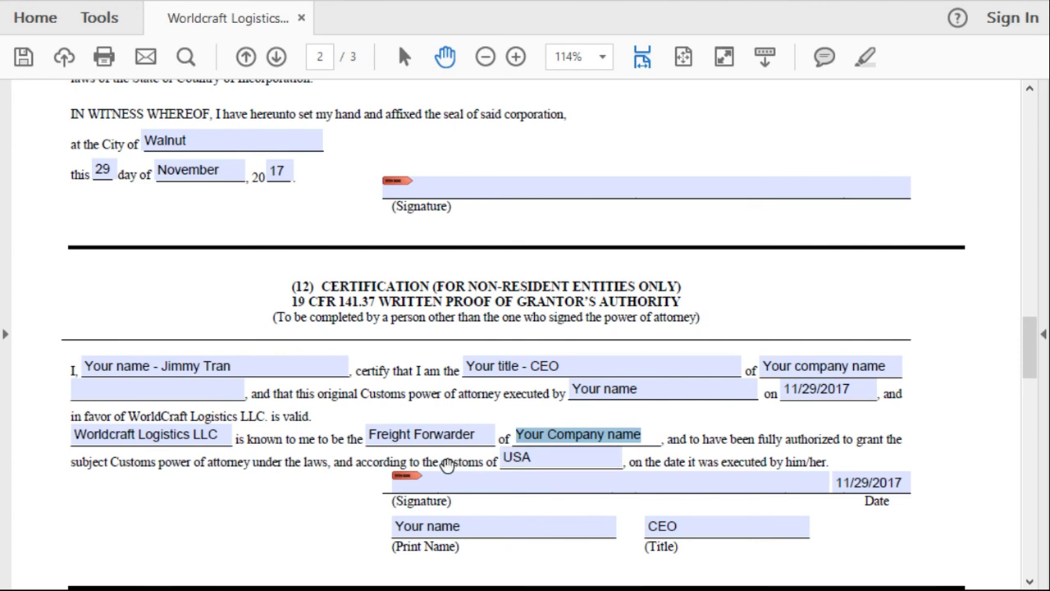
pyautogui.click(155, 390)
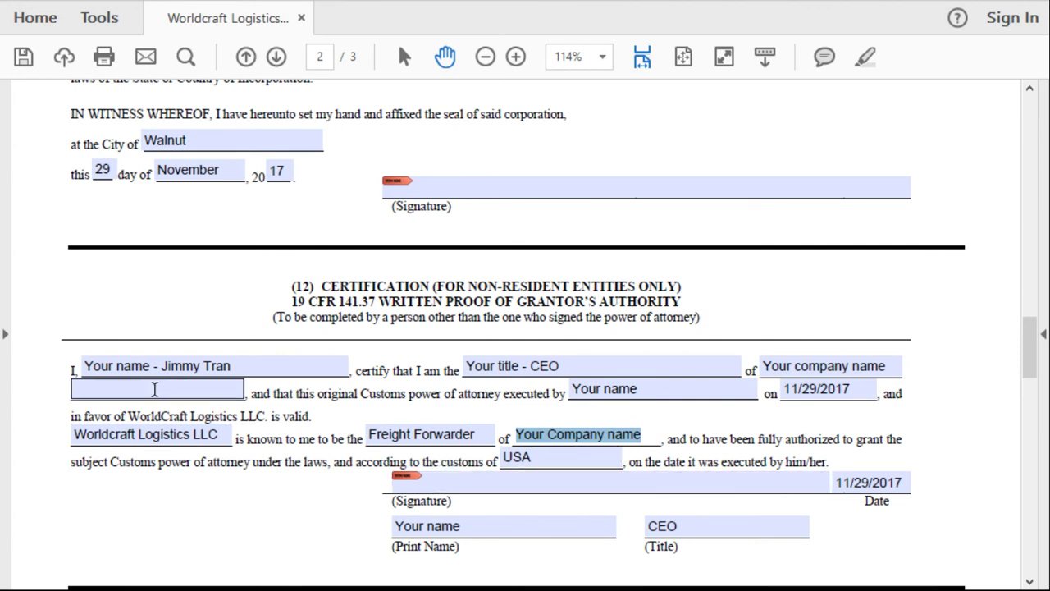
pyautogui.click(135, 371)
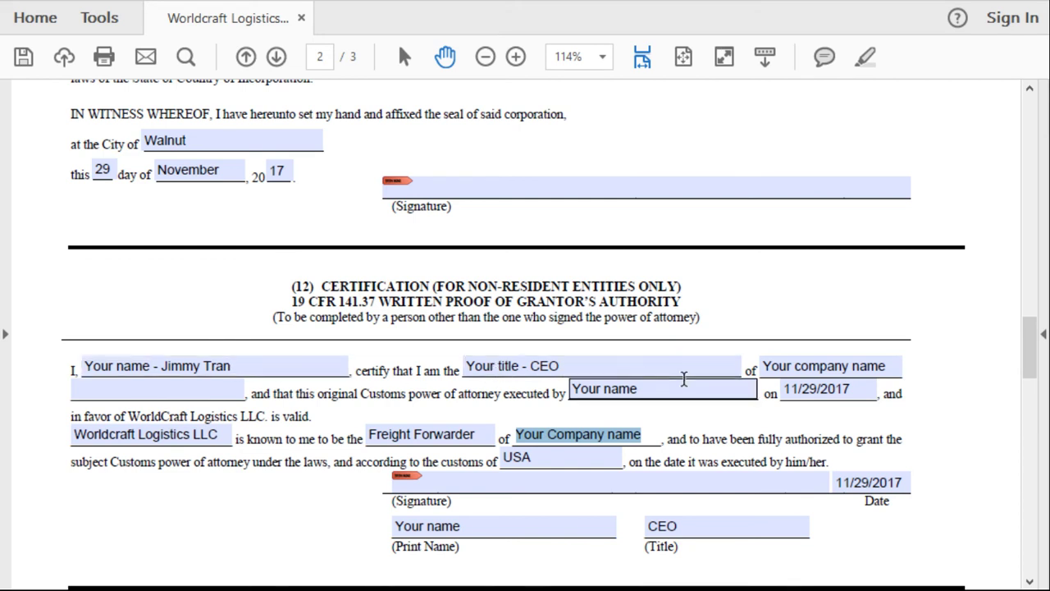
pyautogui.click(765, 367)
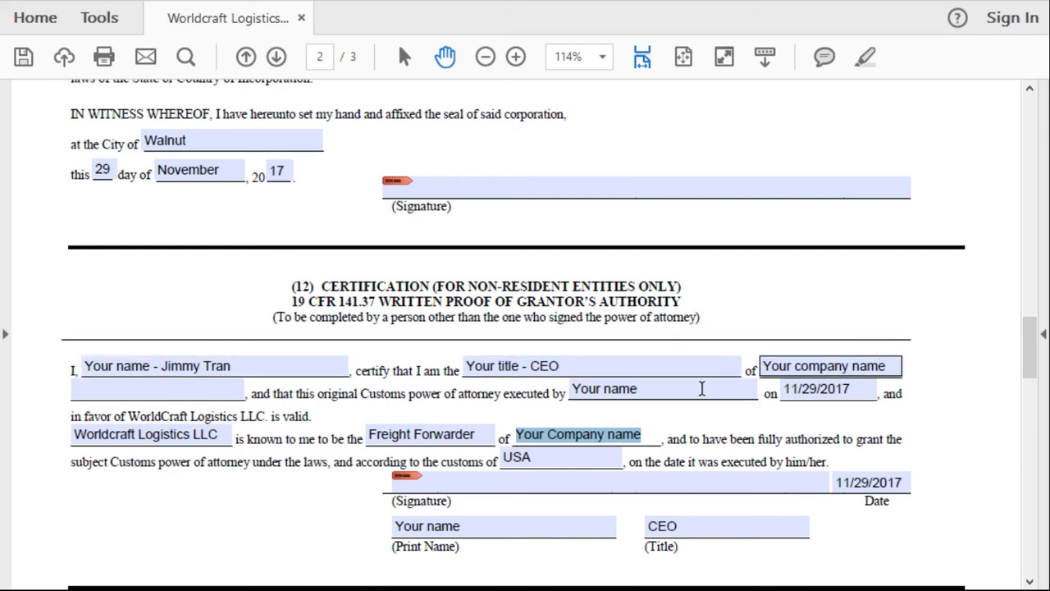
pyautogui.click(651, 391)
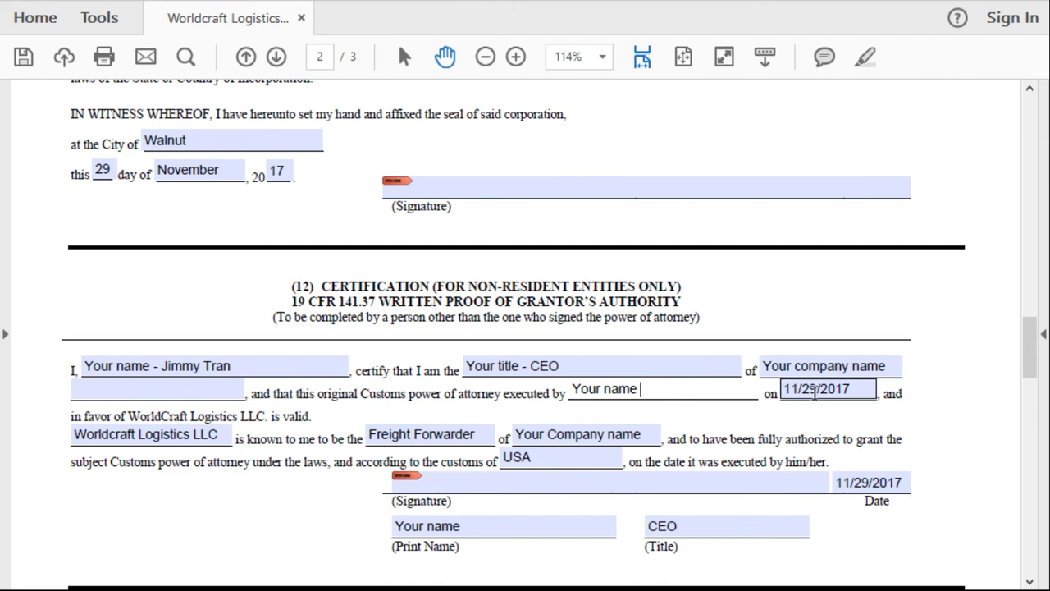
pyautogui.click(221, 435)
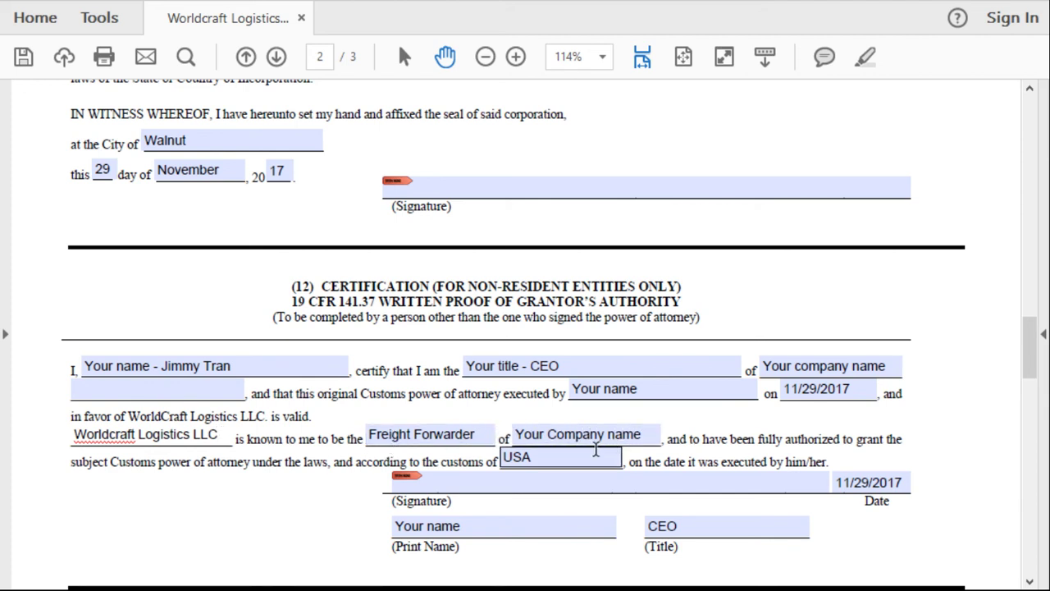
pyautogui.click(564, 461)
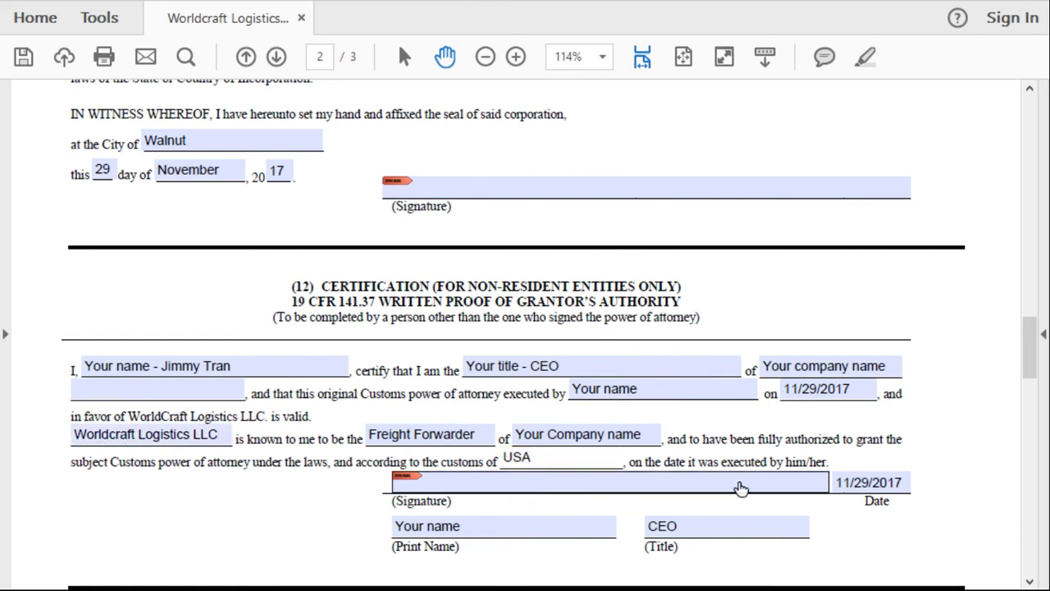
pyautogui.click(847, 483)
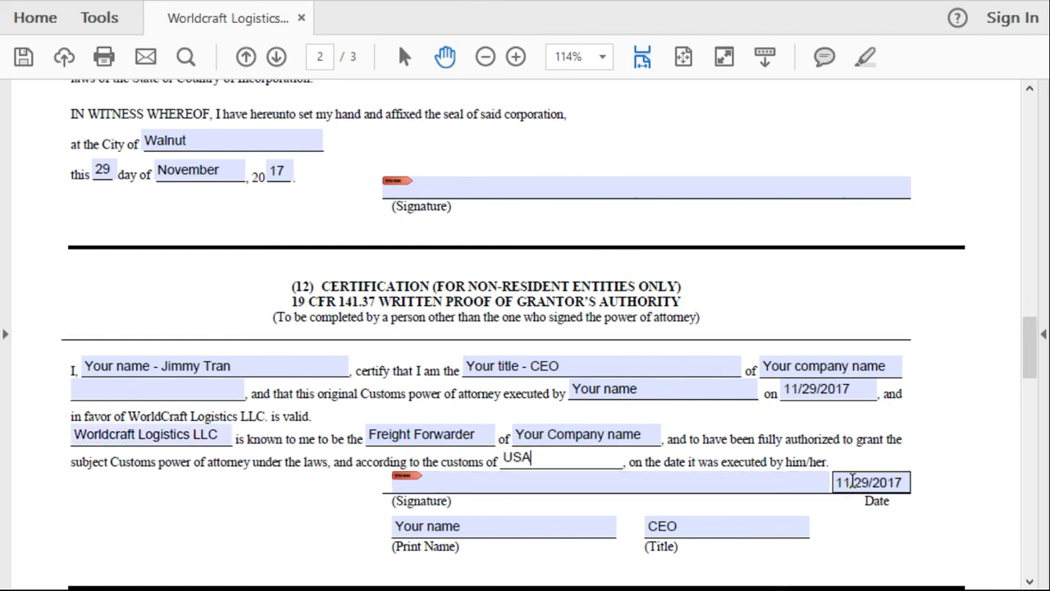
pyautogui.click(497, 525)
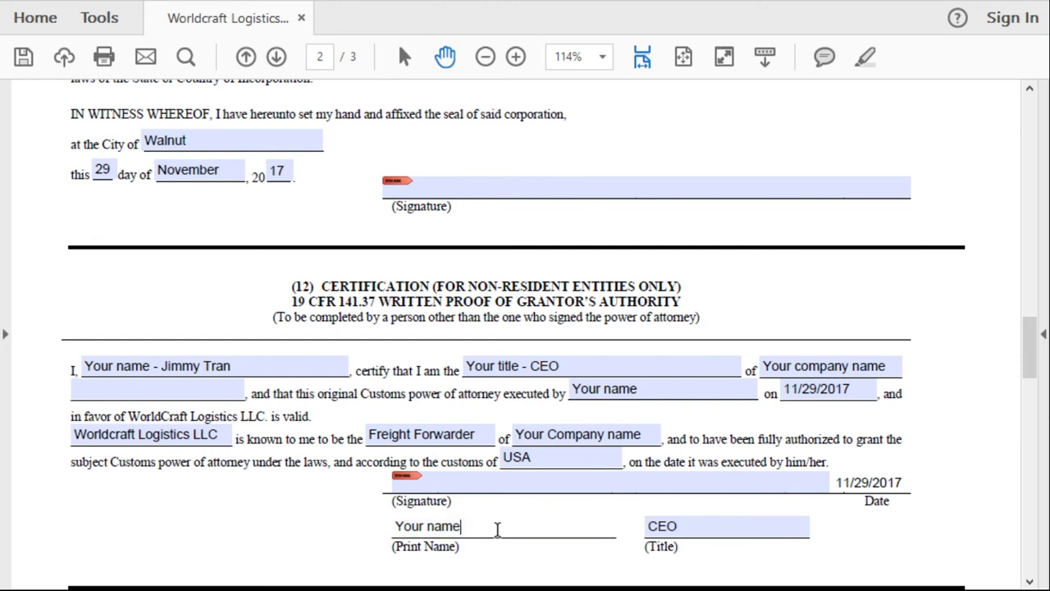
pyautogui.click(692, 527)
pyautogui.scroll(-3, 675, 518)
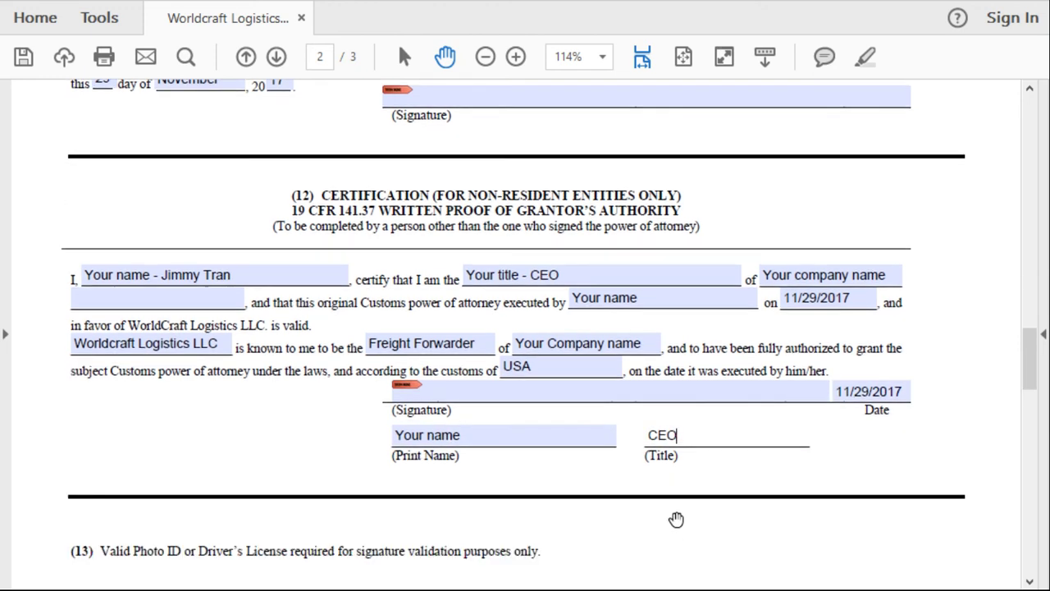
pyautogui.scroll(-1, 434, 476)
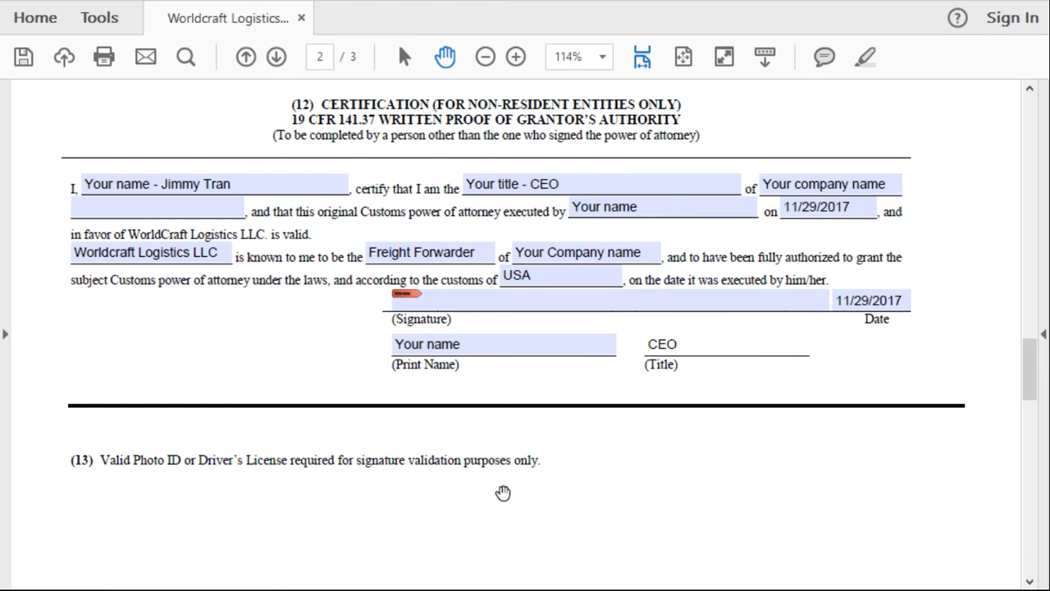
pyautogui.scroll(1, 503, 493)
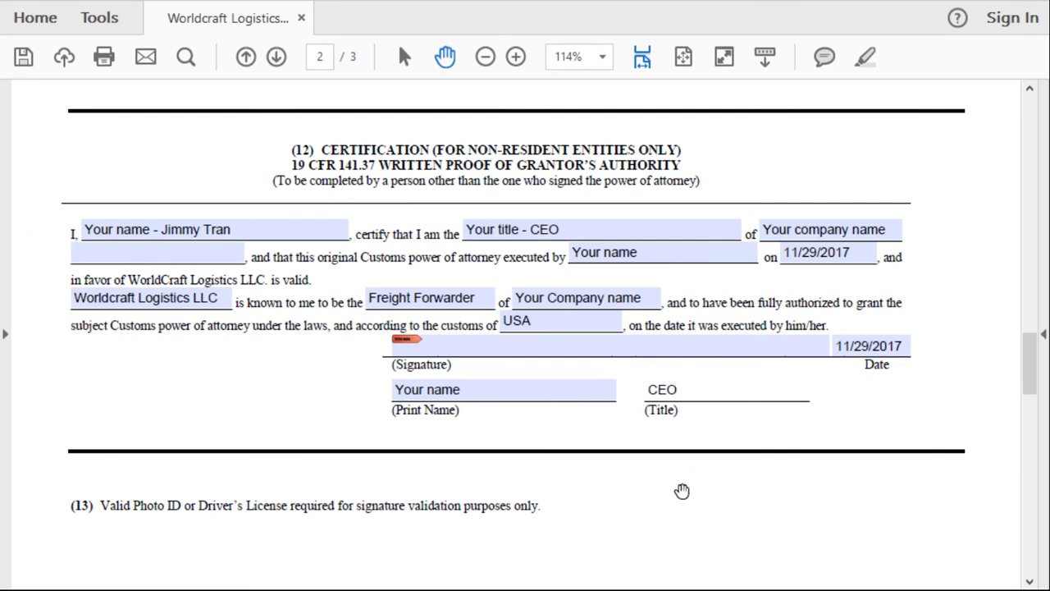
pyautogui.scroll(1, 682, 491)
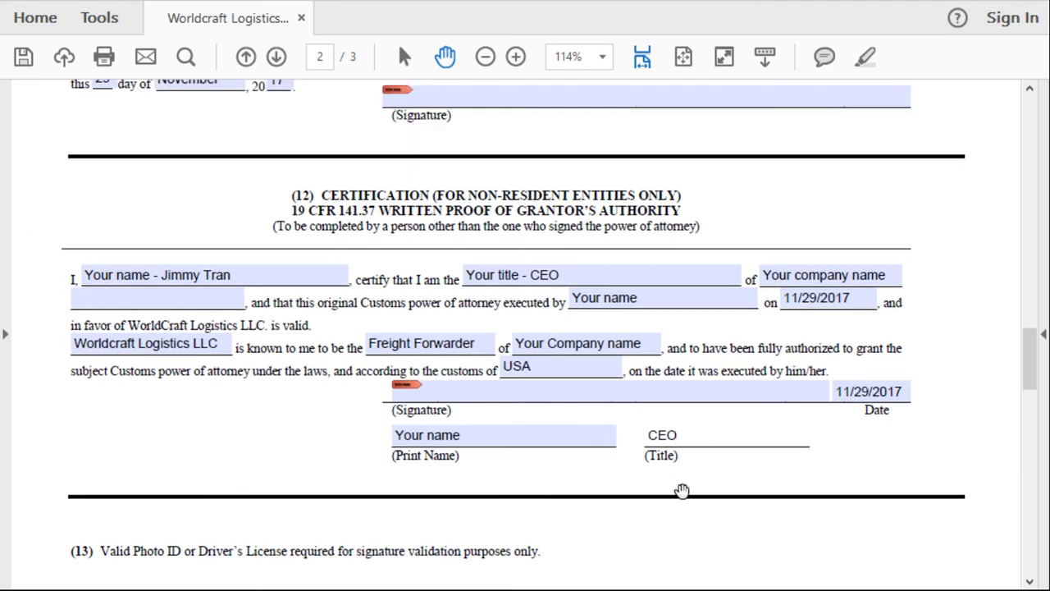